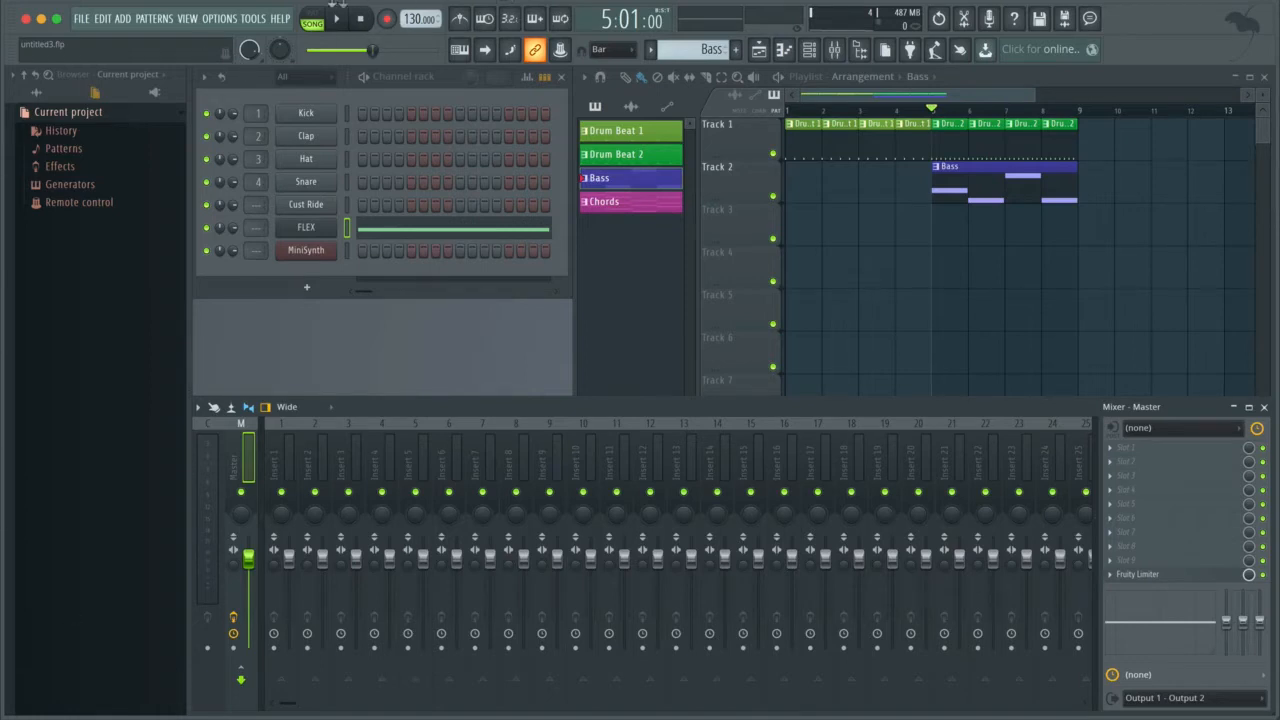
Step: Switch playback to pattern mode and audition the Bass pattern
click(312, 20)
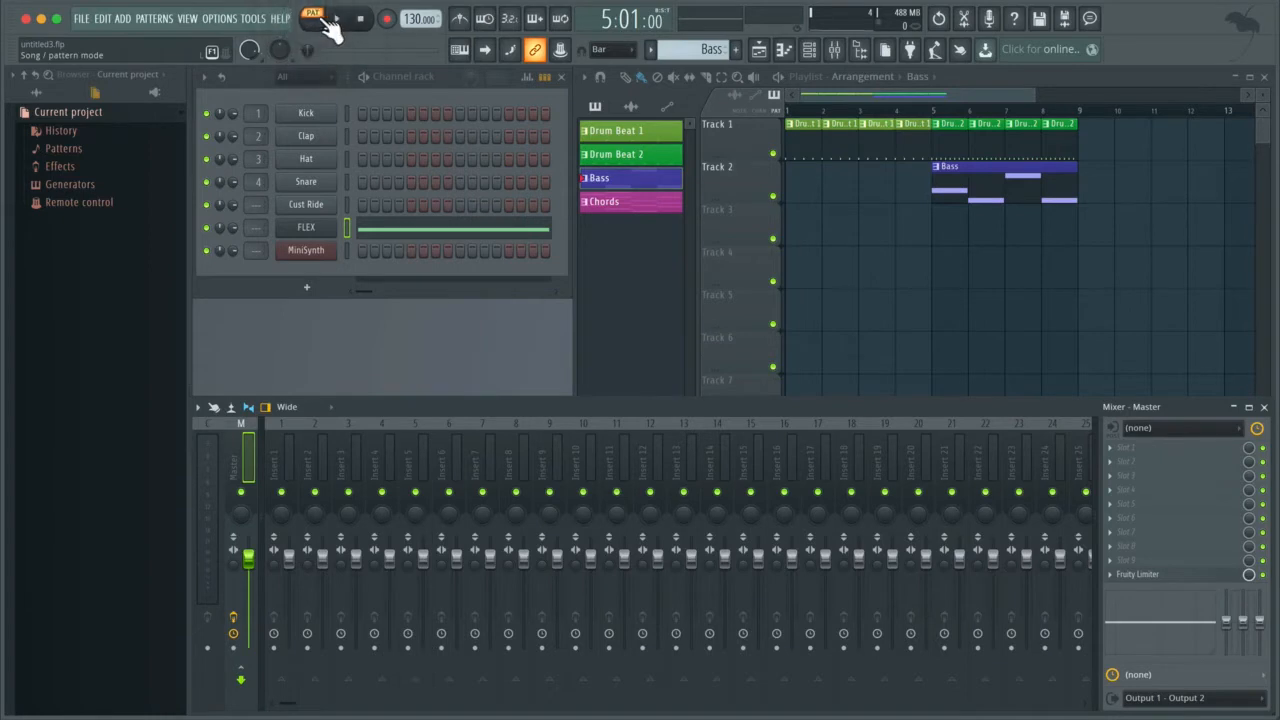
click(337, 20)
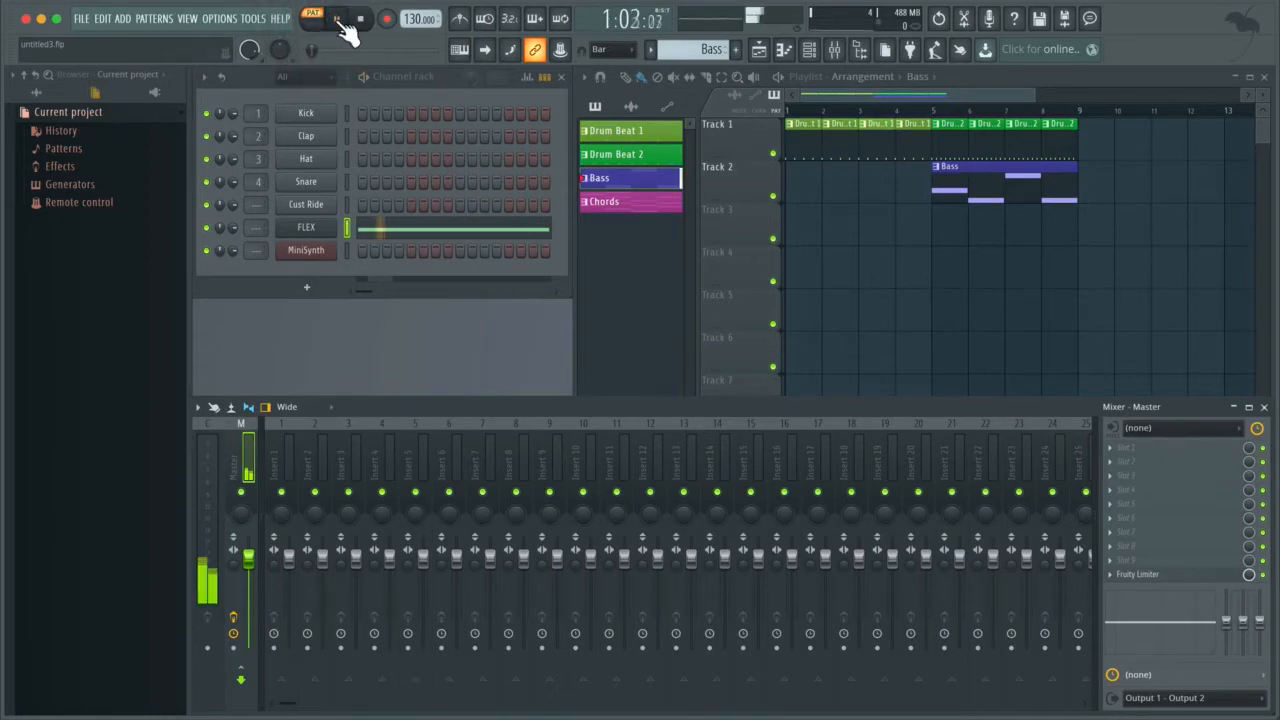
click(338, 20)
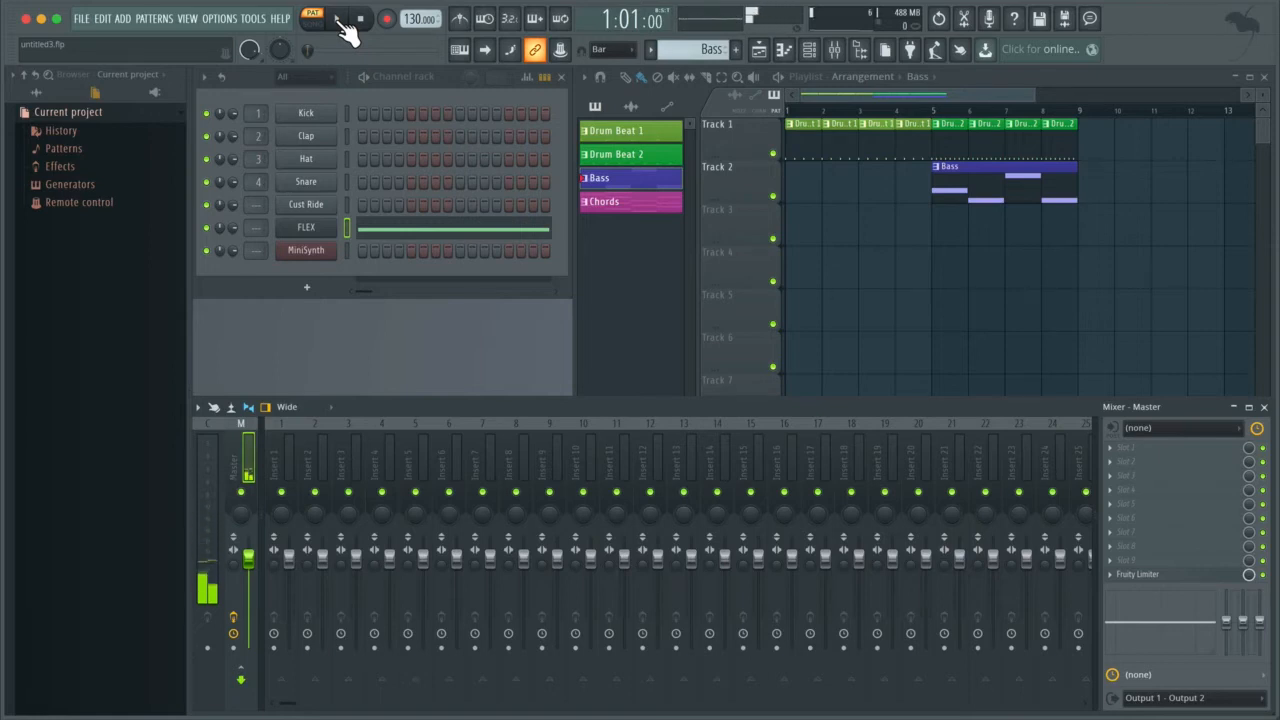
Step: Turn off the Delay and Reverb effects in the FLEX channel's plugin and close its window
click(322, 229)
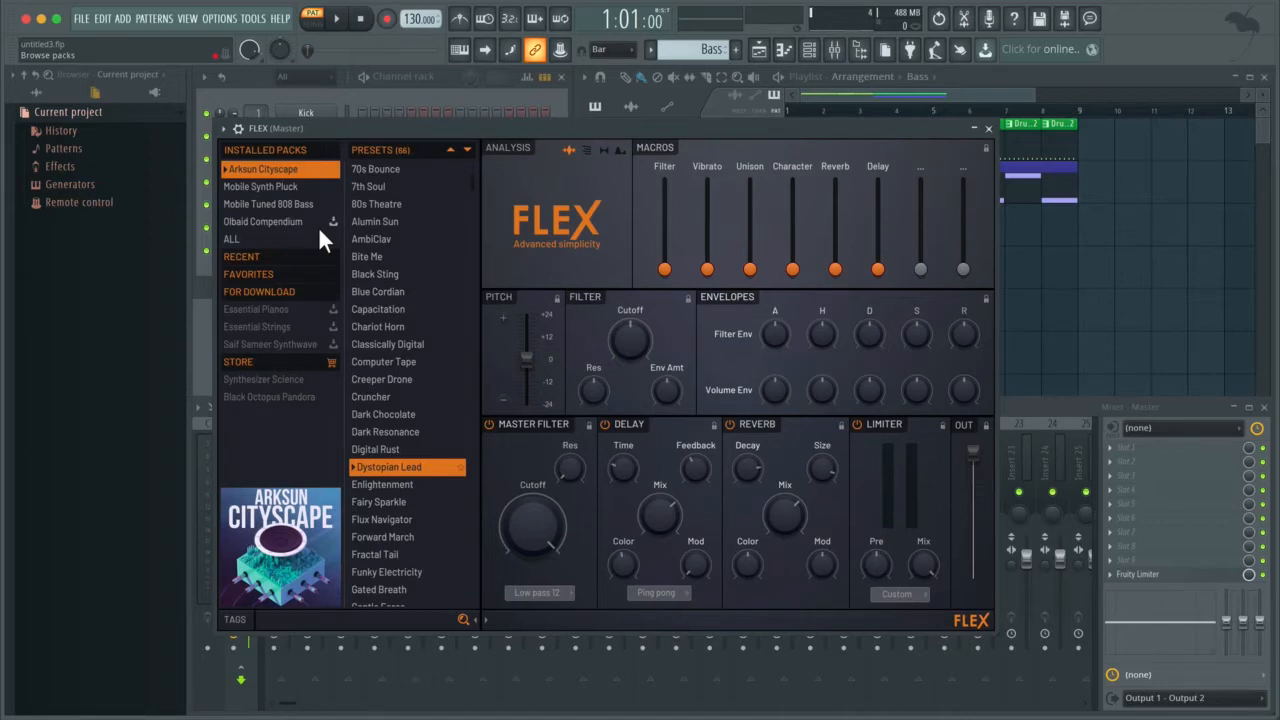
click(605, 425)
click(733, 428)
click(988, 130)
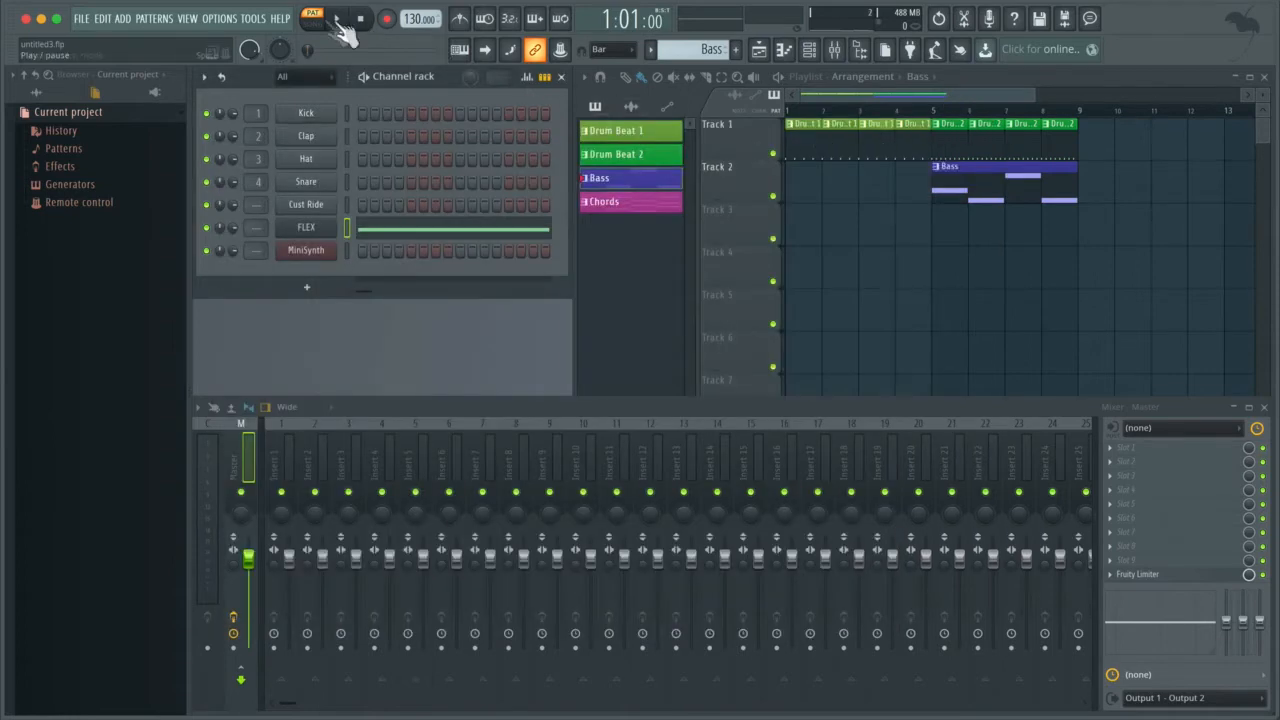
Step: Play the Bass pattern to hear the FLEX sound without effects, and stop playback
click(341, 22)
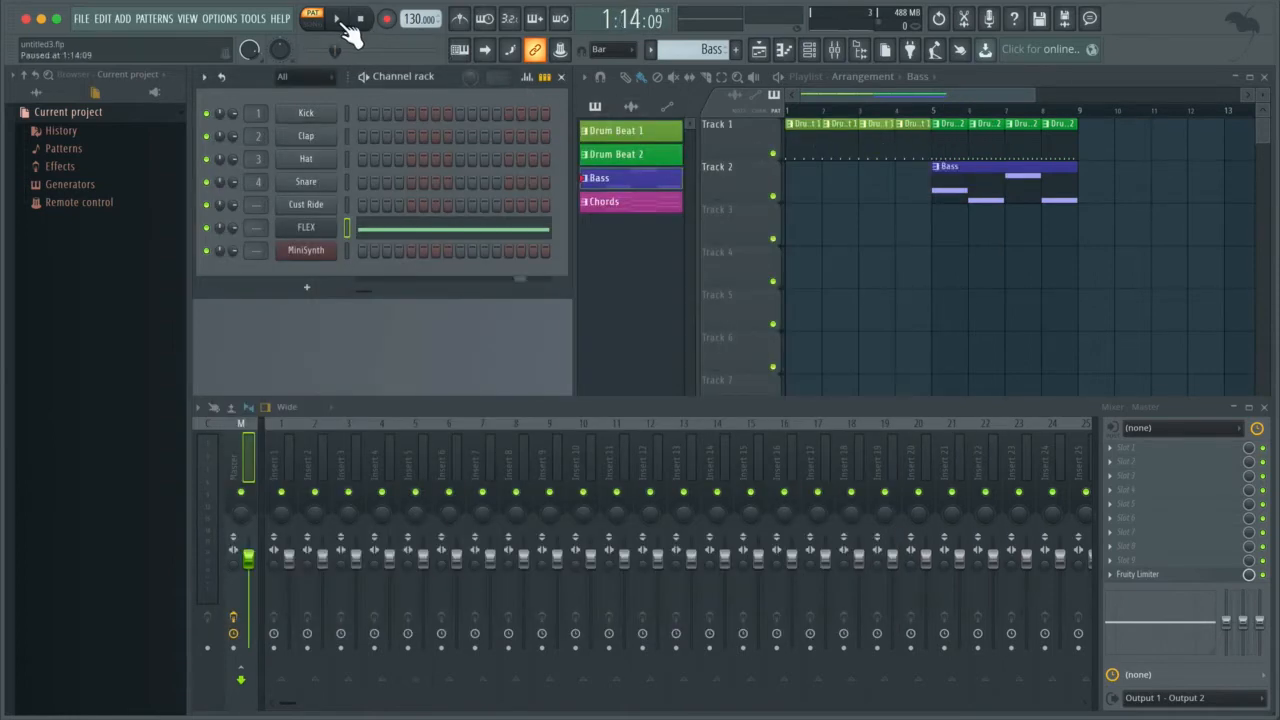
click(341, 22)
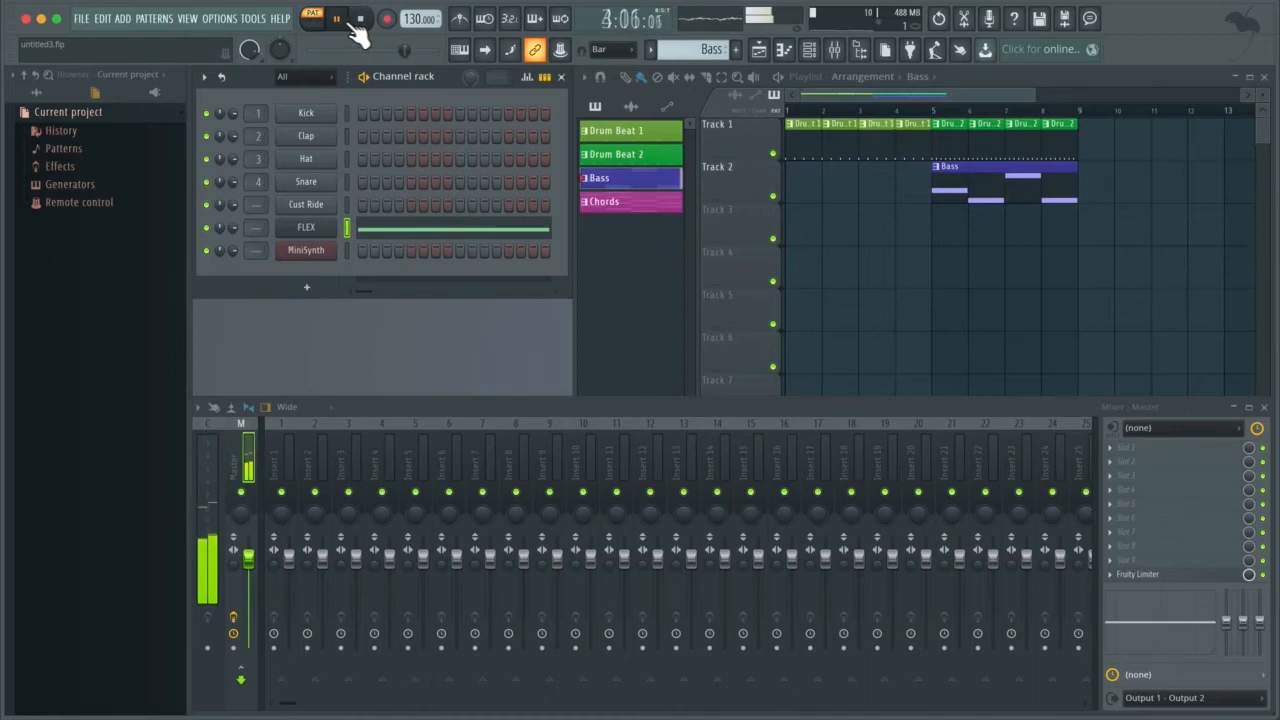
click(365, 24)
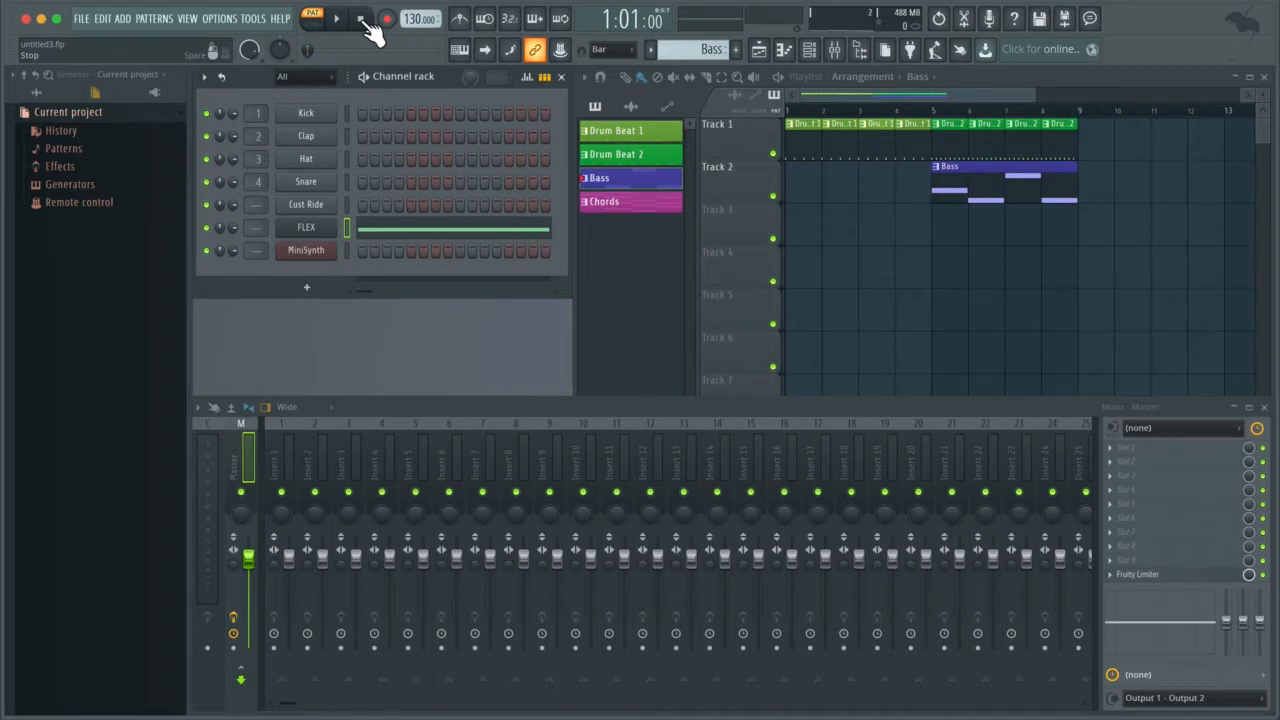
Step: Hide and reshow the mixer, and look through its insert tracks in the enlarged mixer window
key(F9)
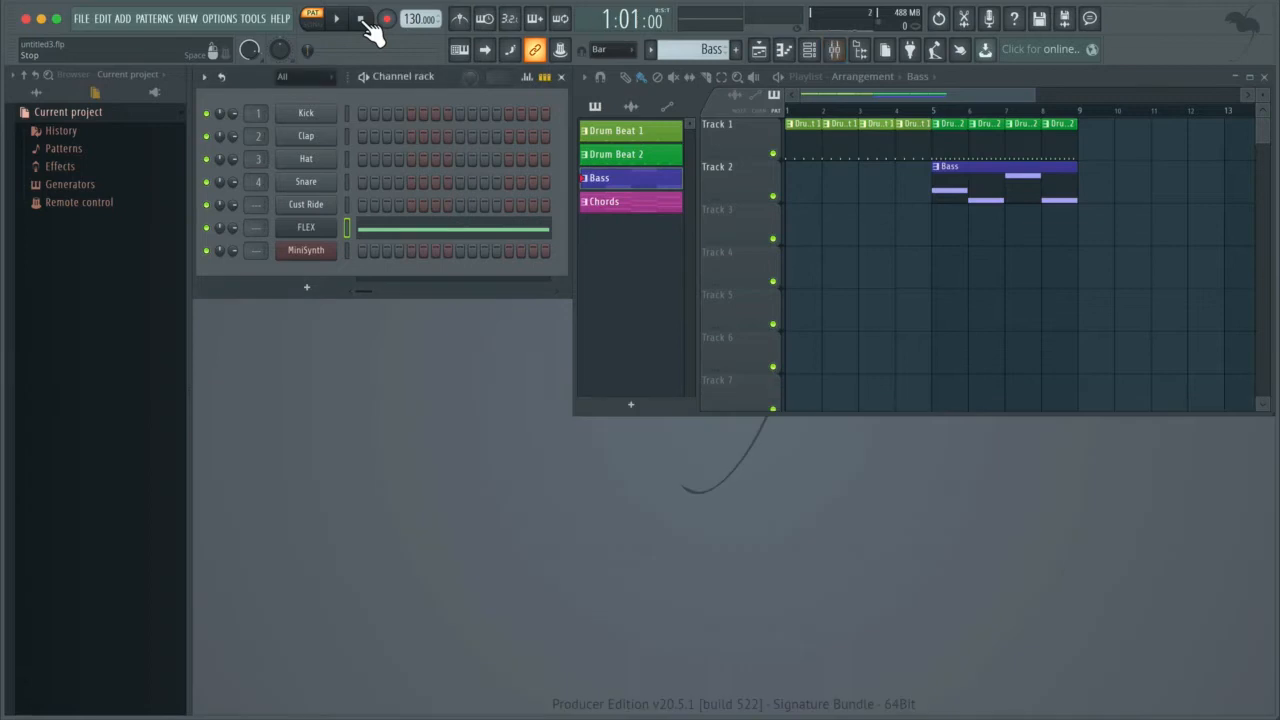
key(F9)
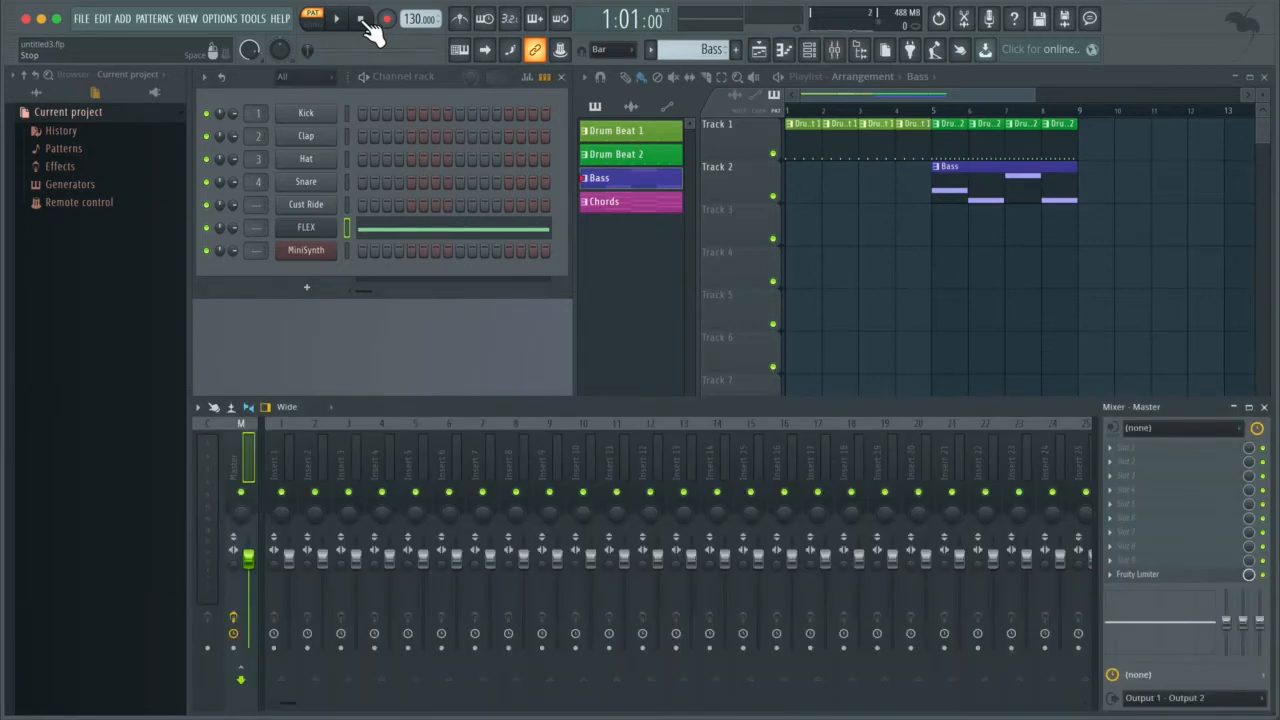
click(830, 50)
double_click(936, 410)
double_click(936, 412)
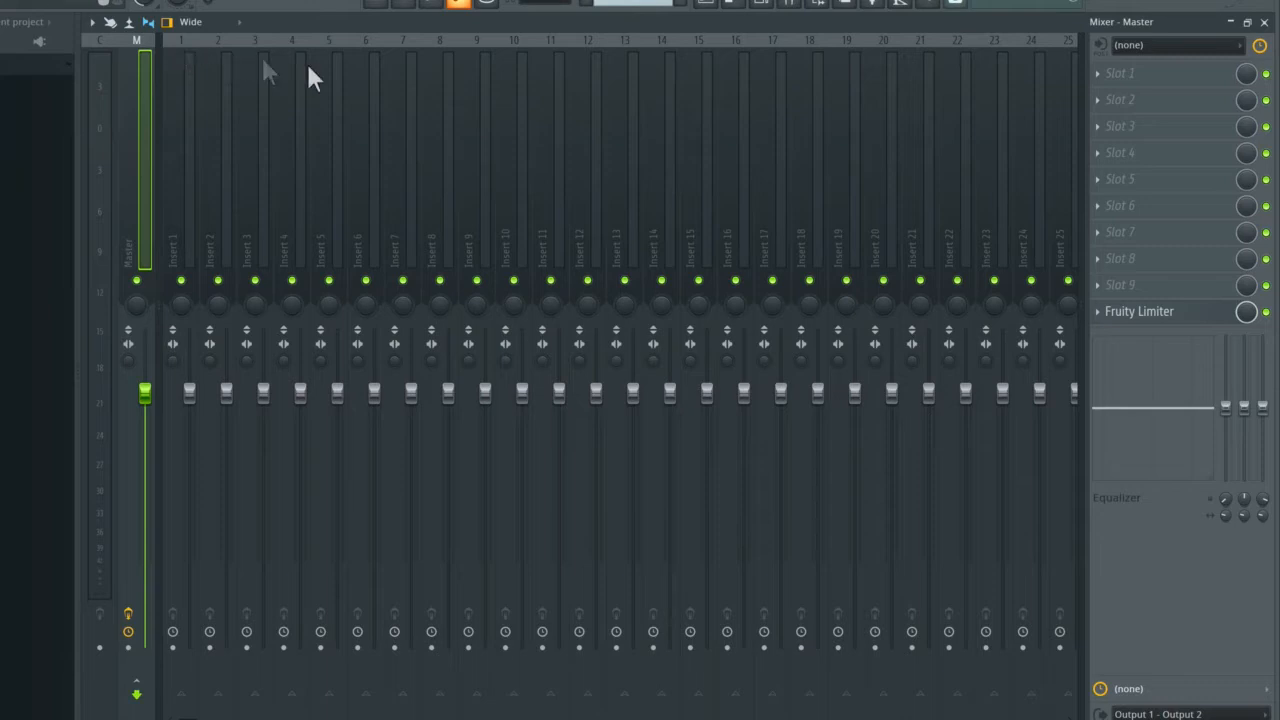
scroll(670, 155, down, 3)
scroll(671, 150, down, 4)
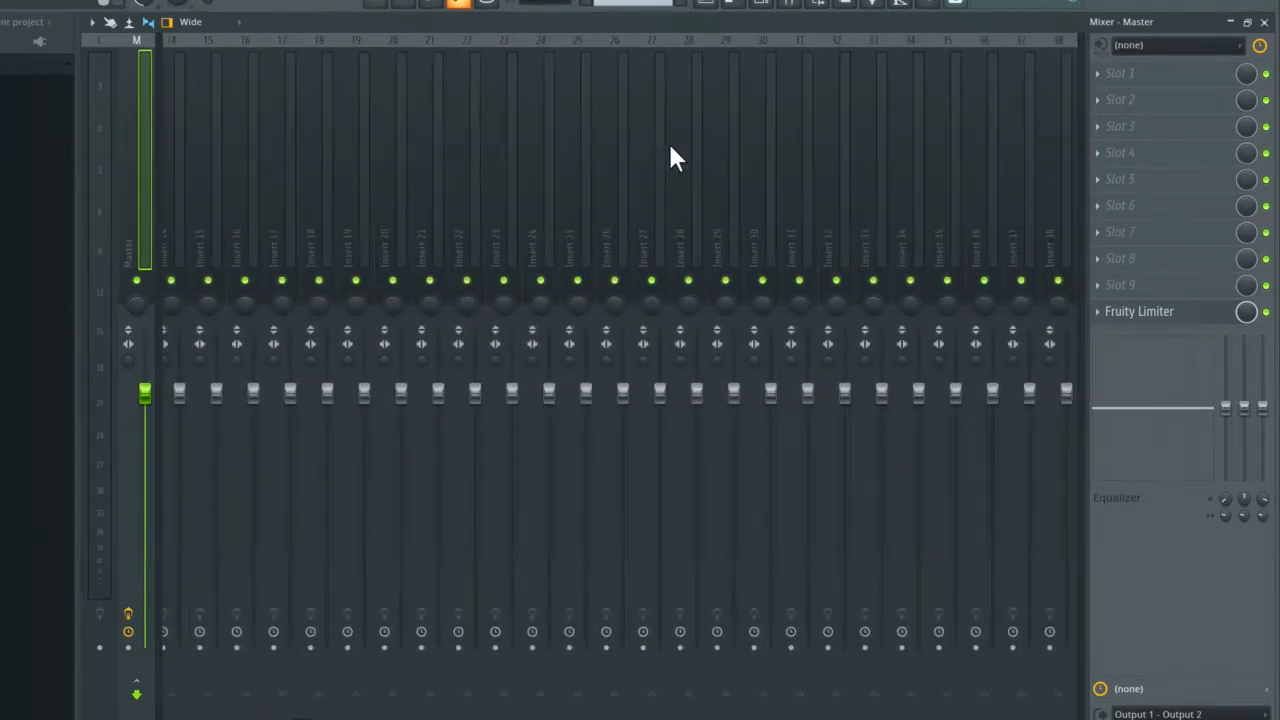
scroll(670, 145, up, 6)
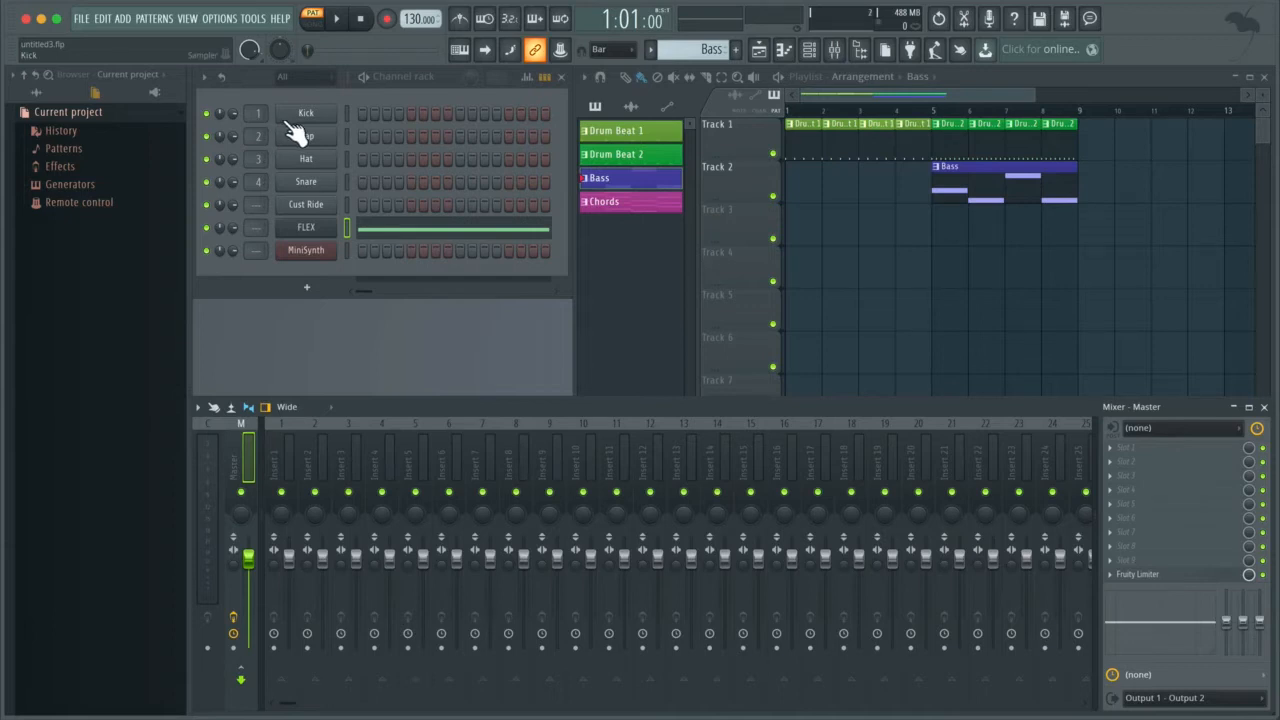
Step: Select the Drum Beat 2 pattern and play it to examine the level meters on the drums' mixer tracks
click(648, 155)
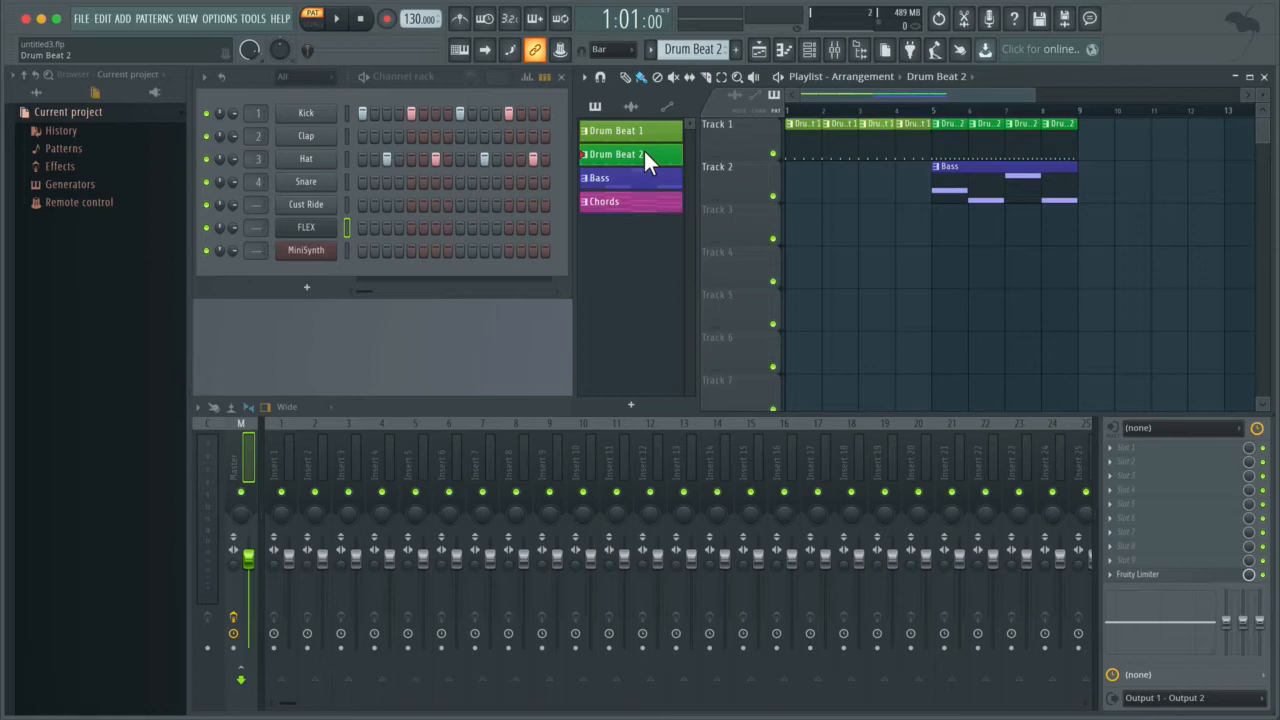
key(space)
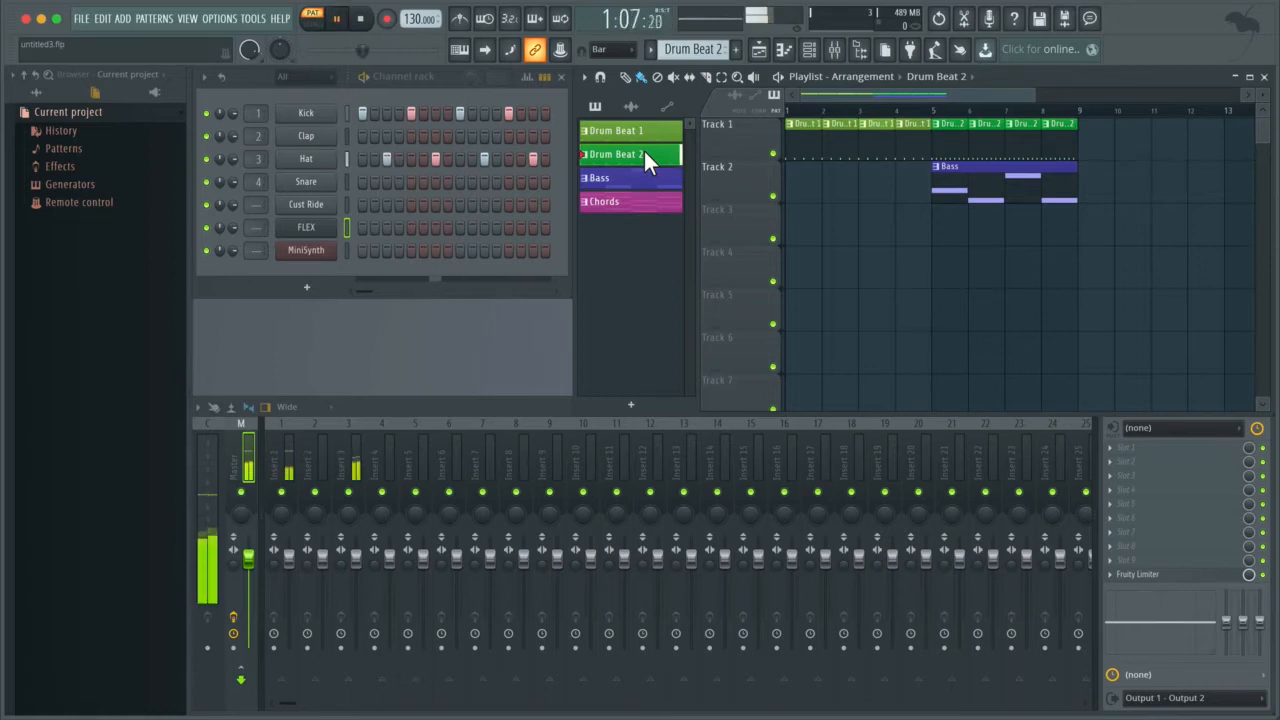
key(space)
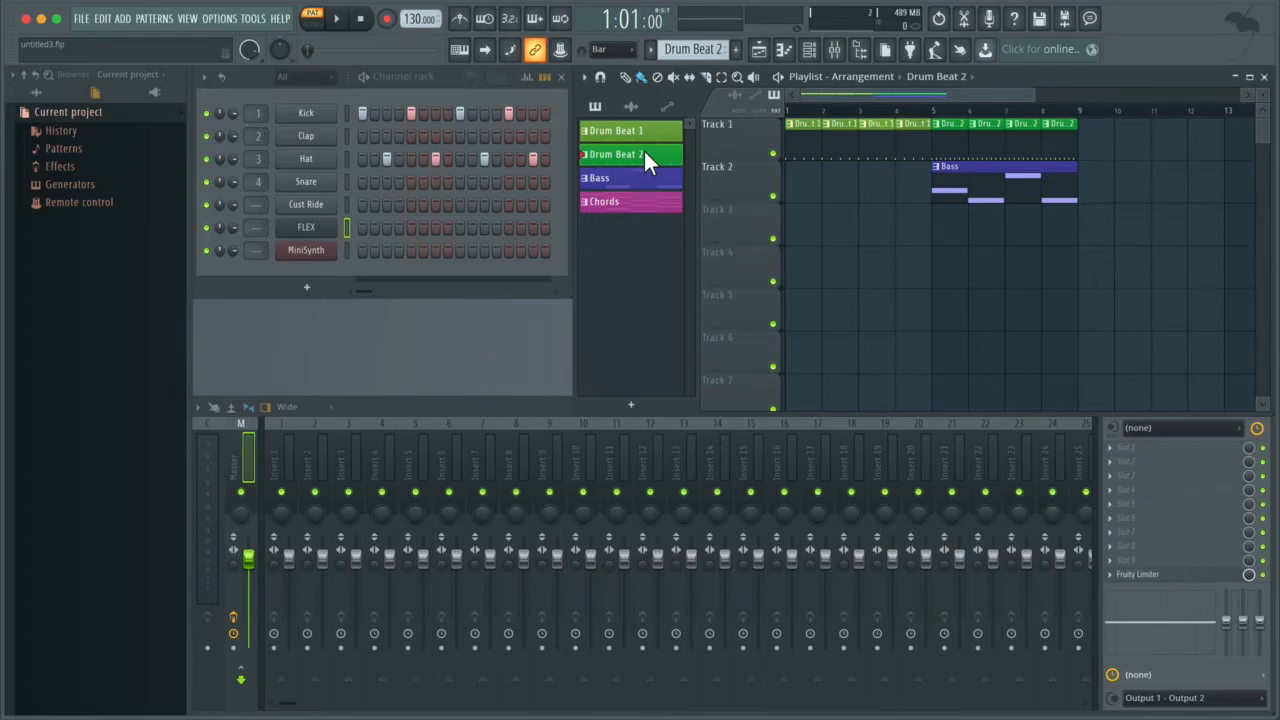
key(space)
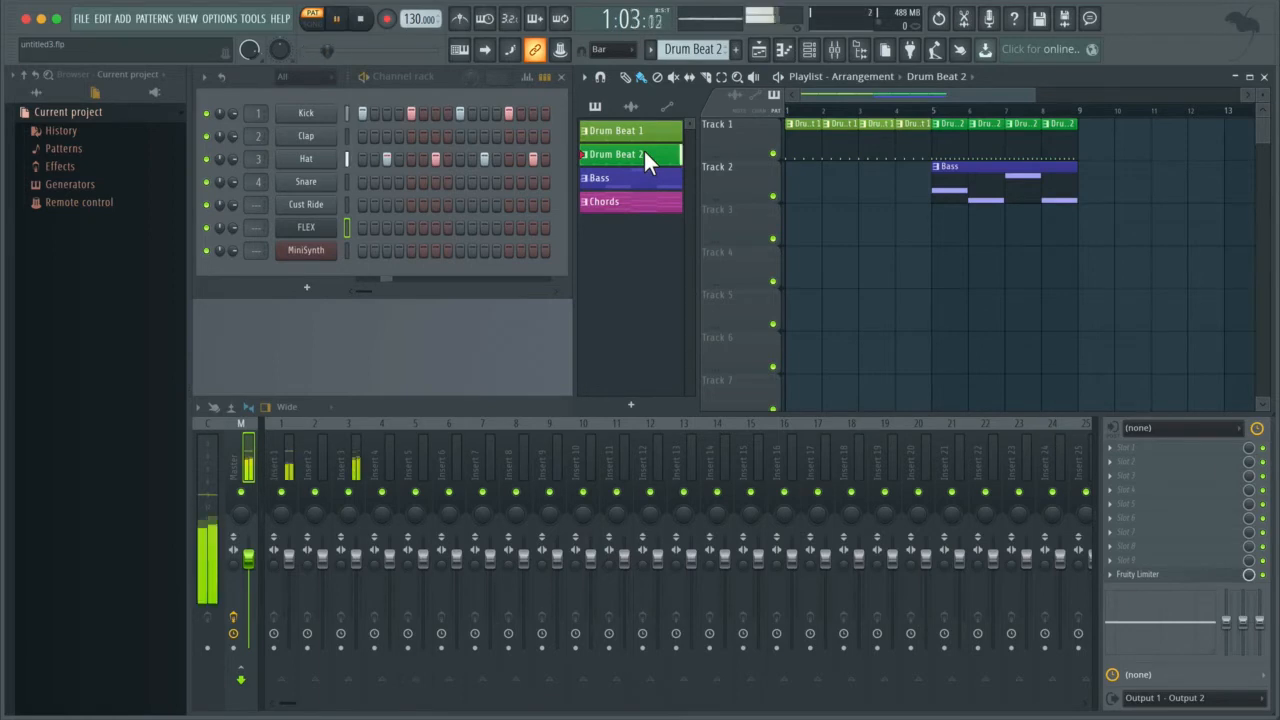
key(space)
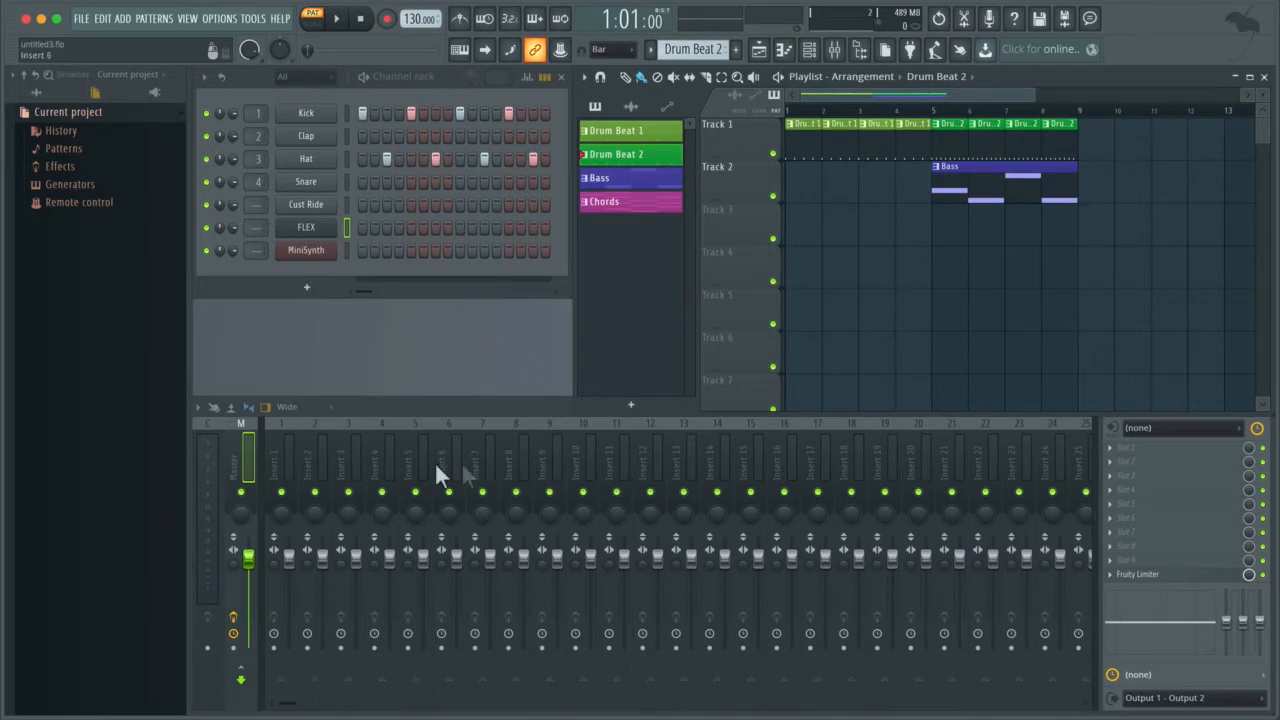
Step: Hide and reshow the track inspector for the Insert 1 mixer track, and look over the mixer options
click(275, 451)
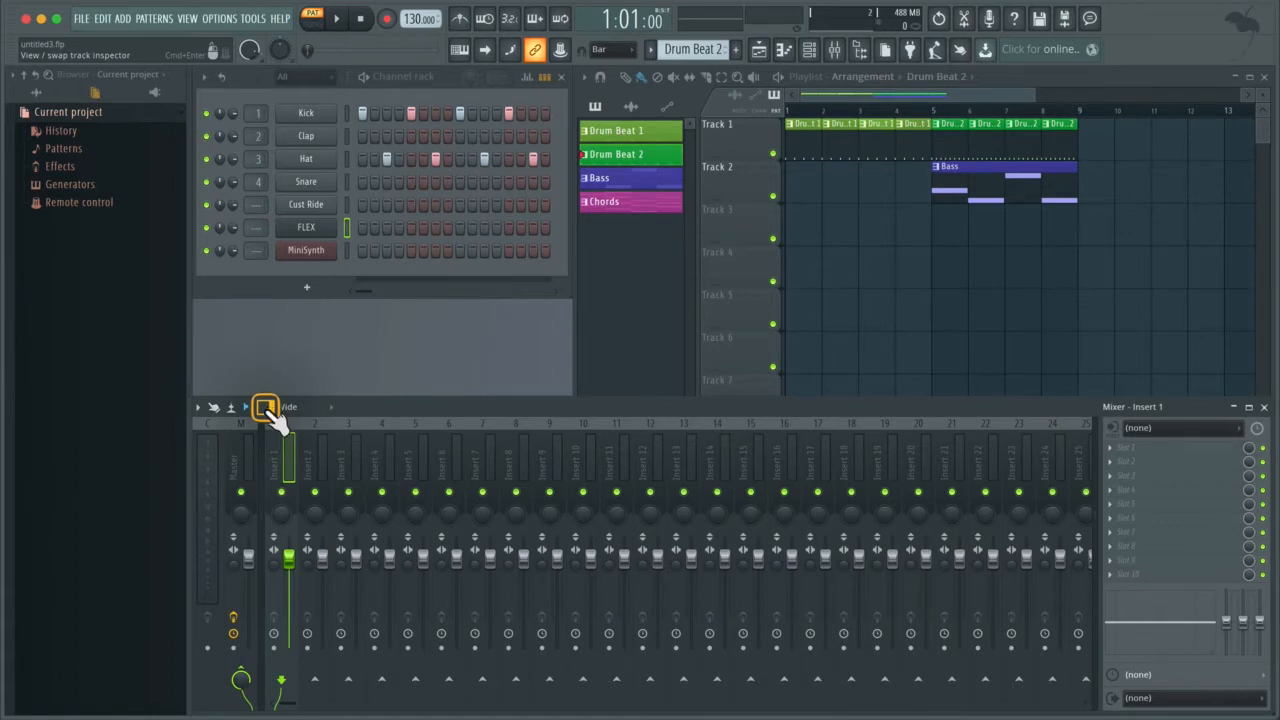
click(266, 408)
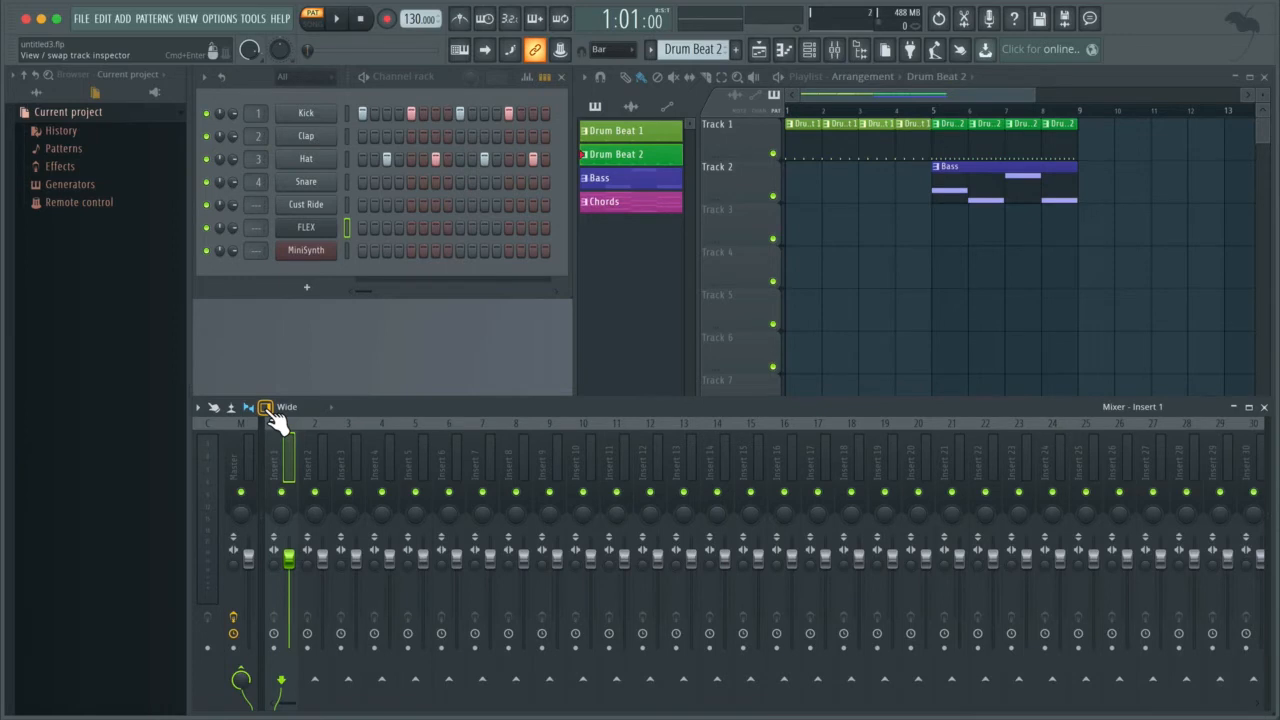
click(266, 408)
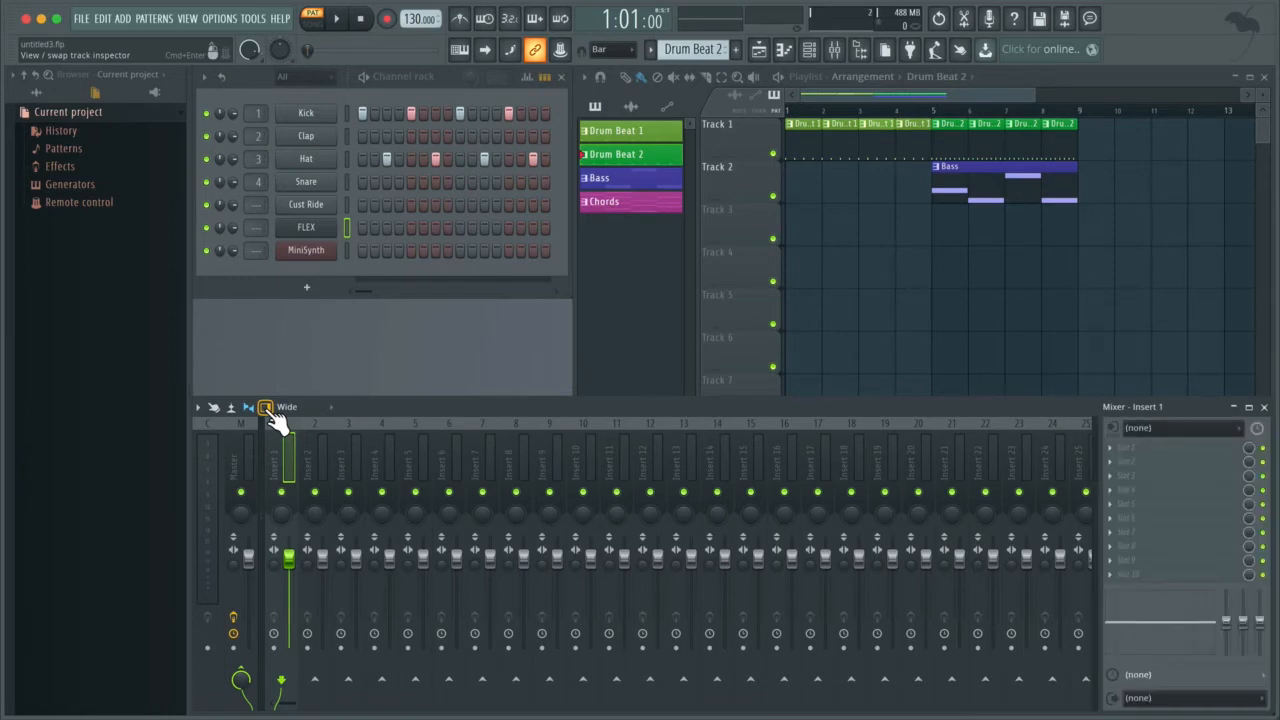
click(200, 409)
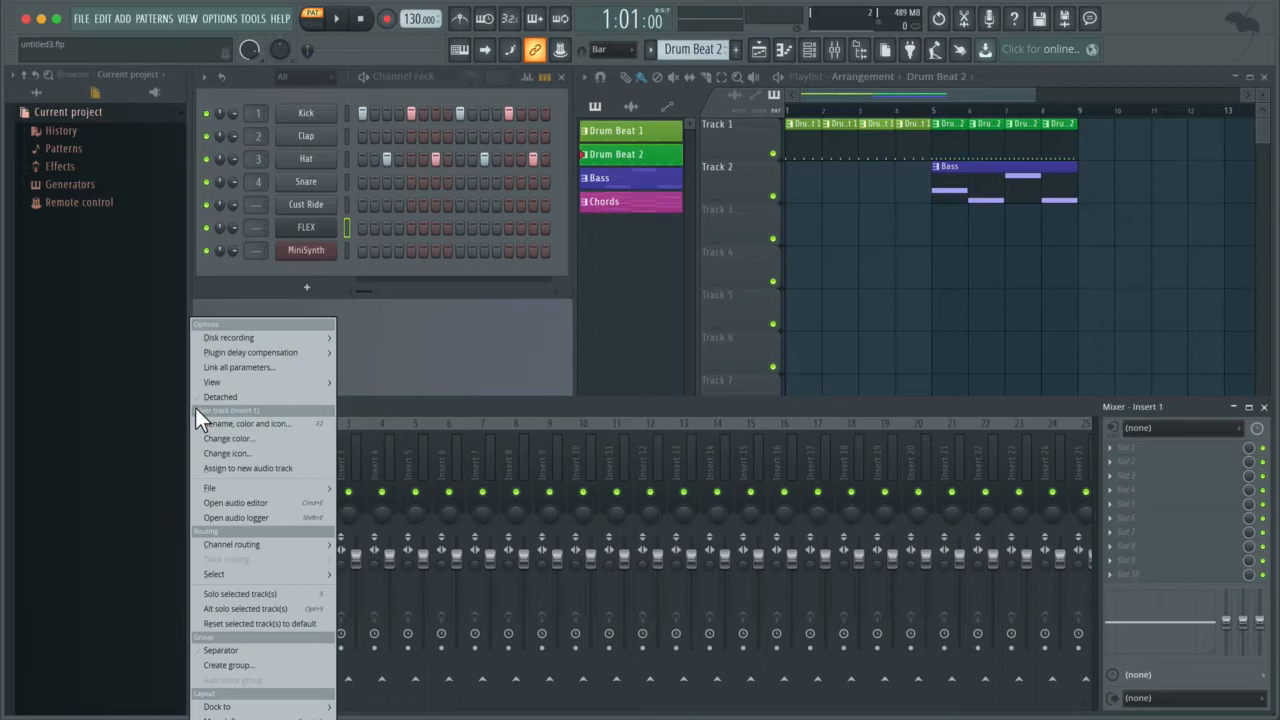
click(412, 408)
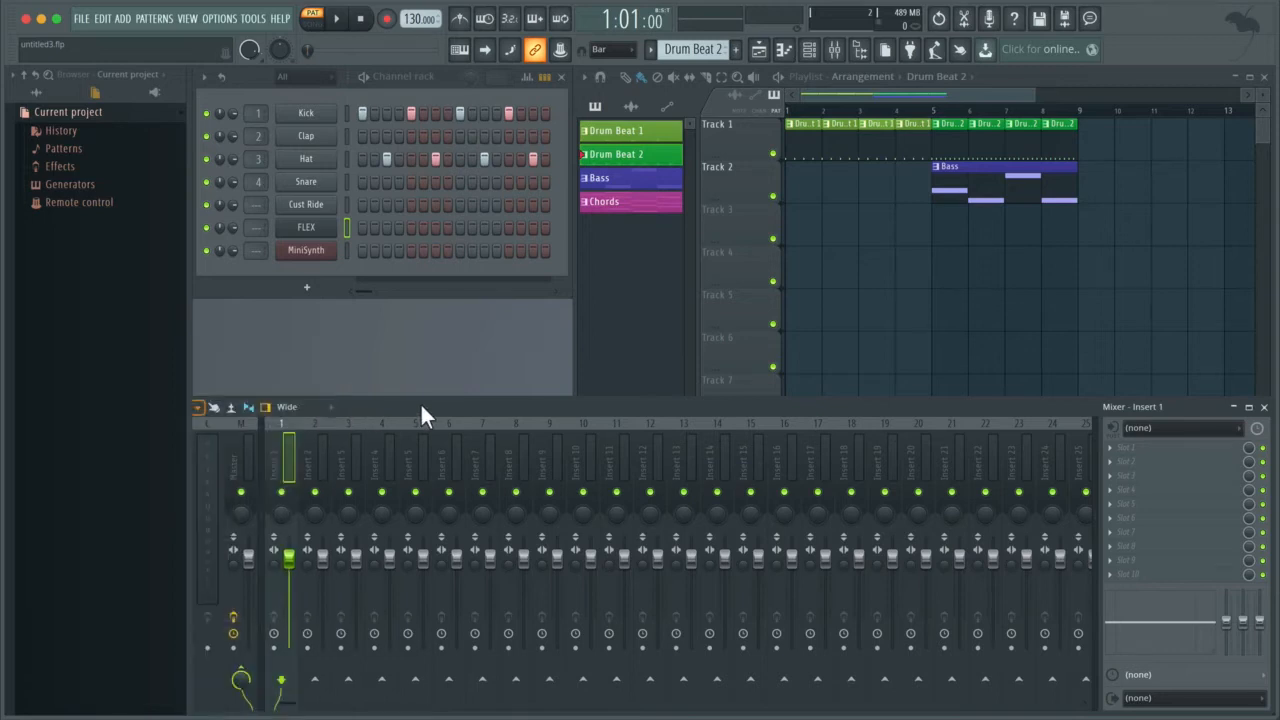
Step: Try the Compact mixer layout and return the mixer to the Wide layout
click(331, 408)
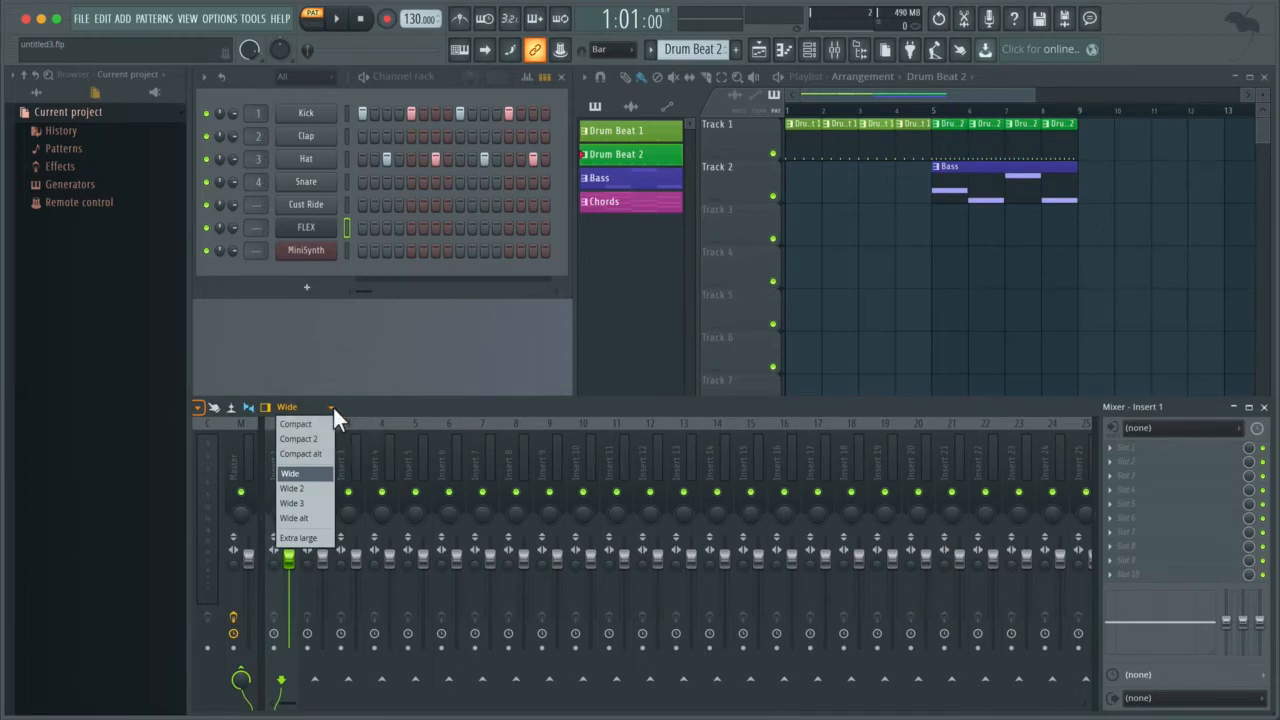
click(313, 421)
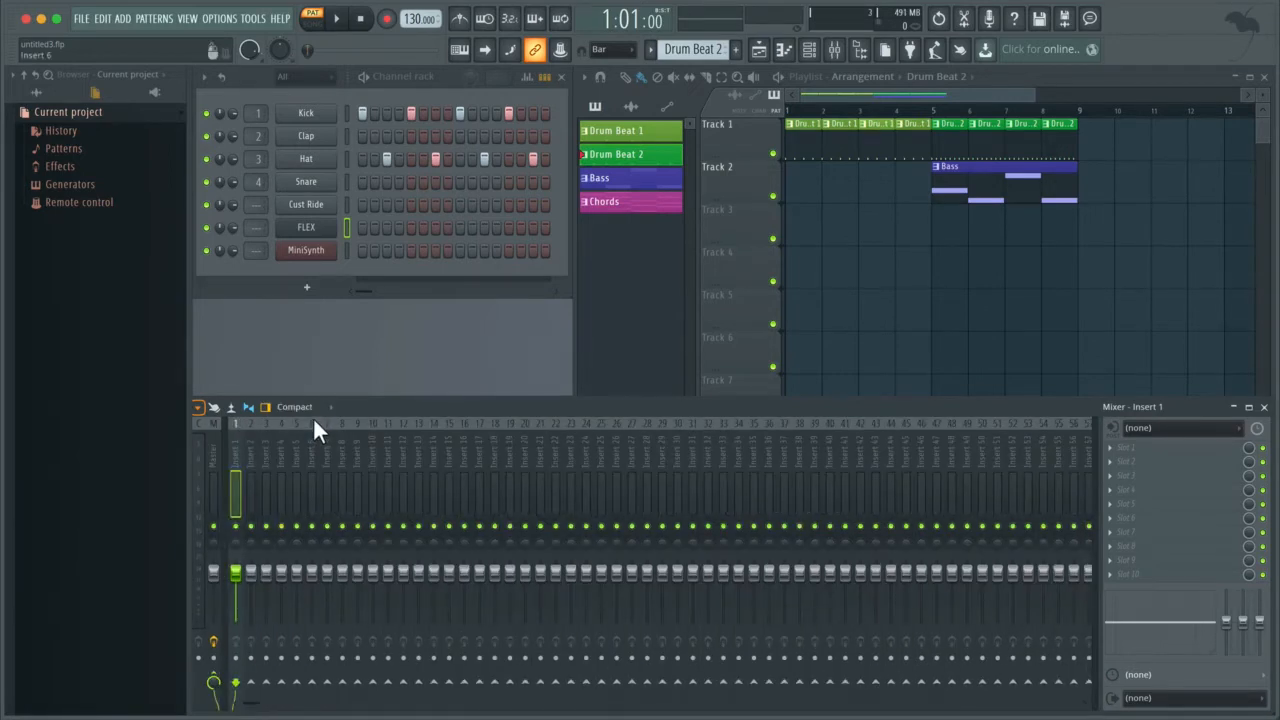
click(324, 409)
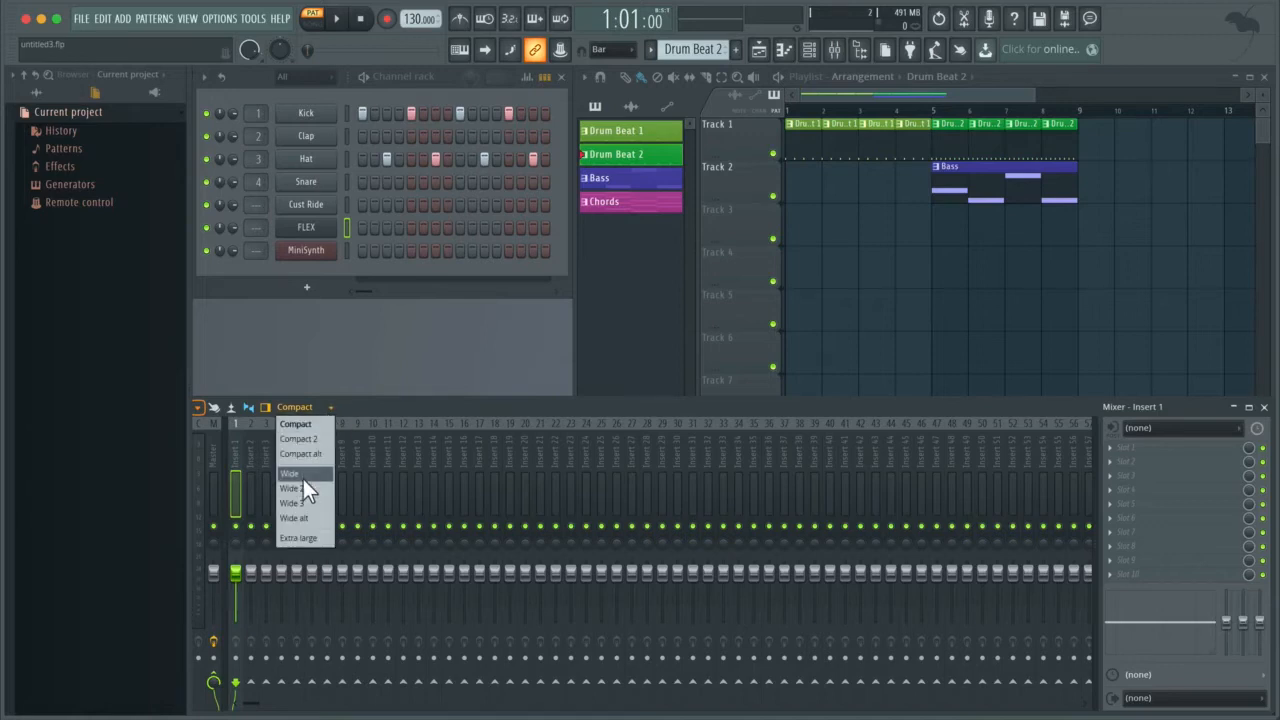
click(307, 472)
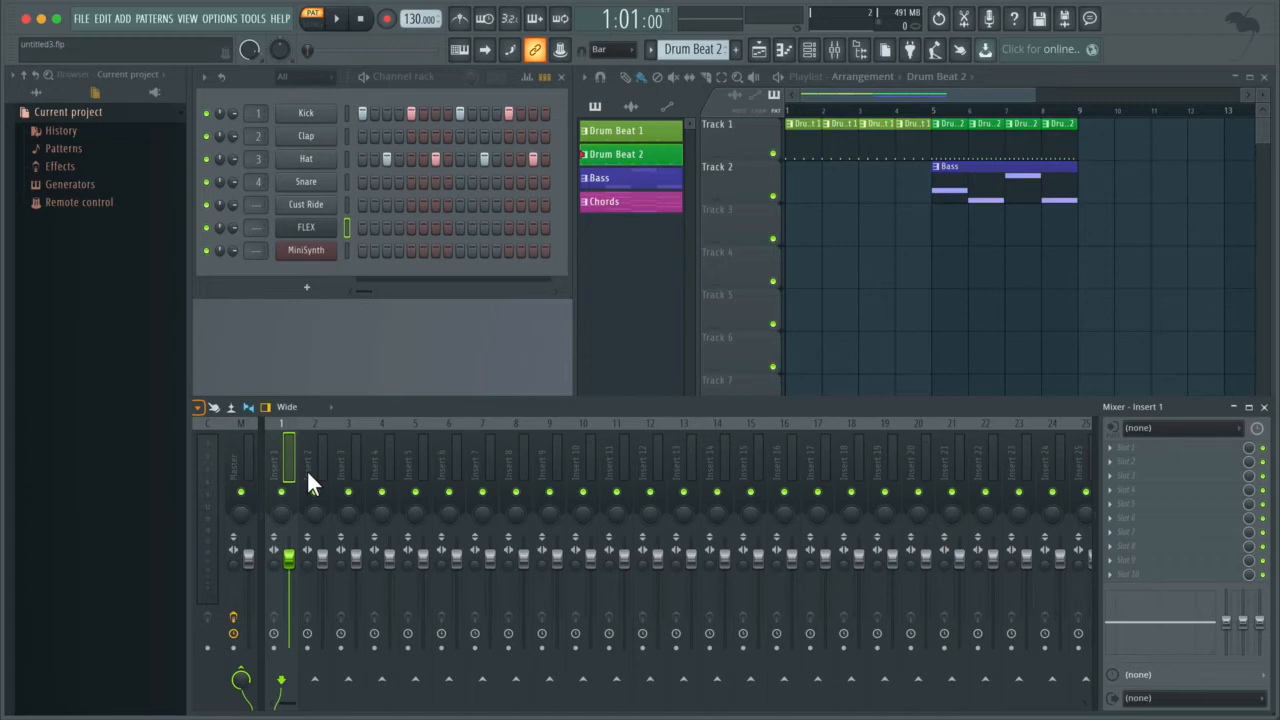
Step: Select the Bass pattern and play it to examine which mixer track receives the FLEX signal
click(645, 183)
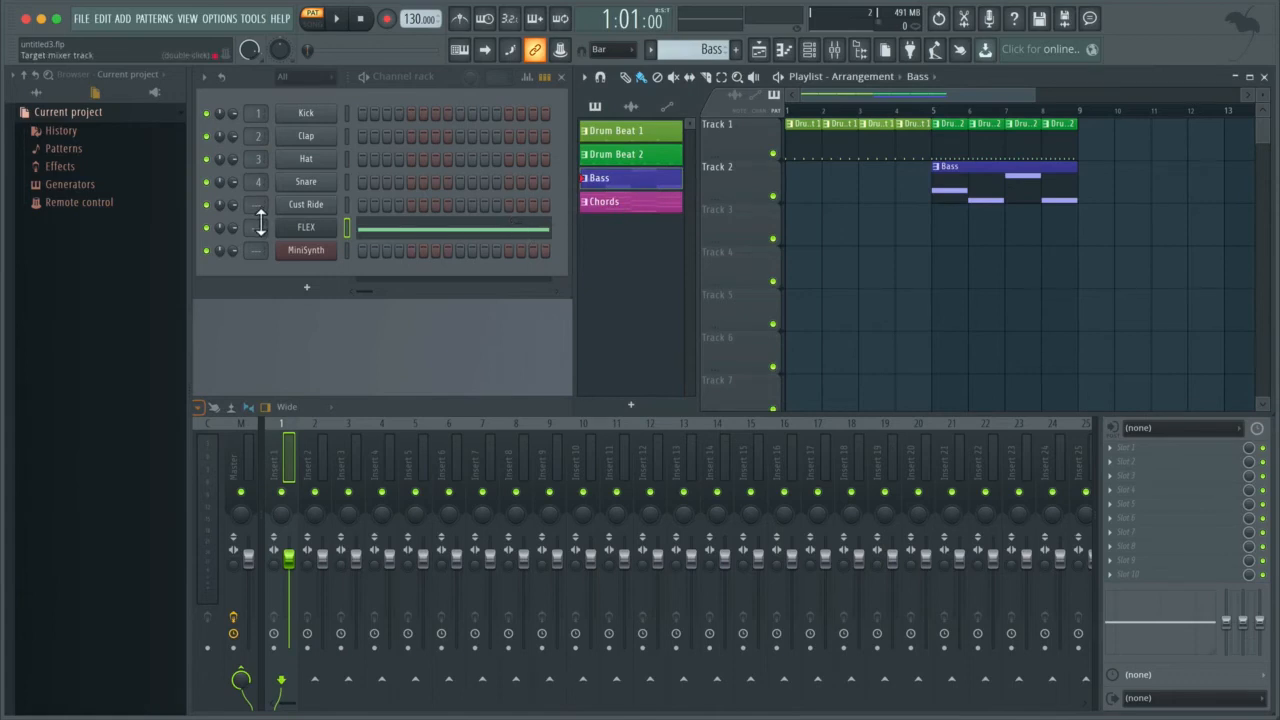
key(space)
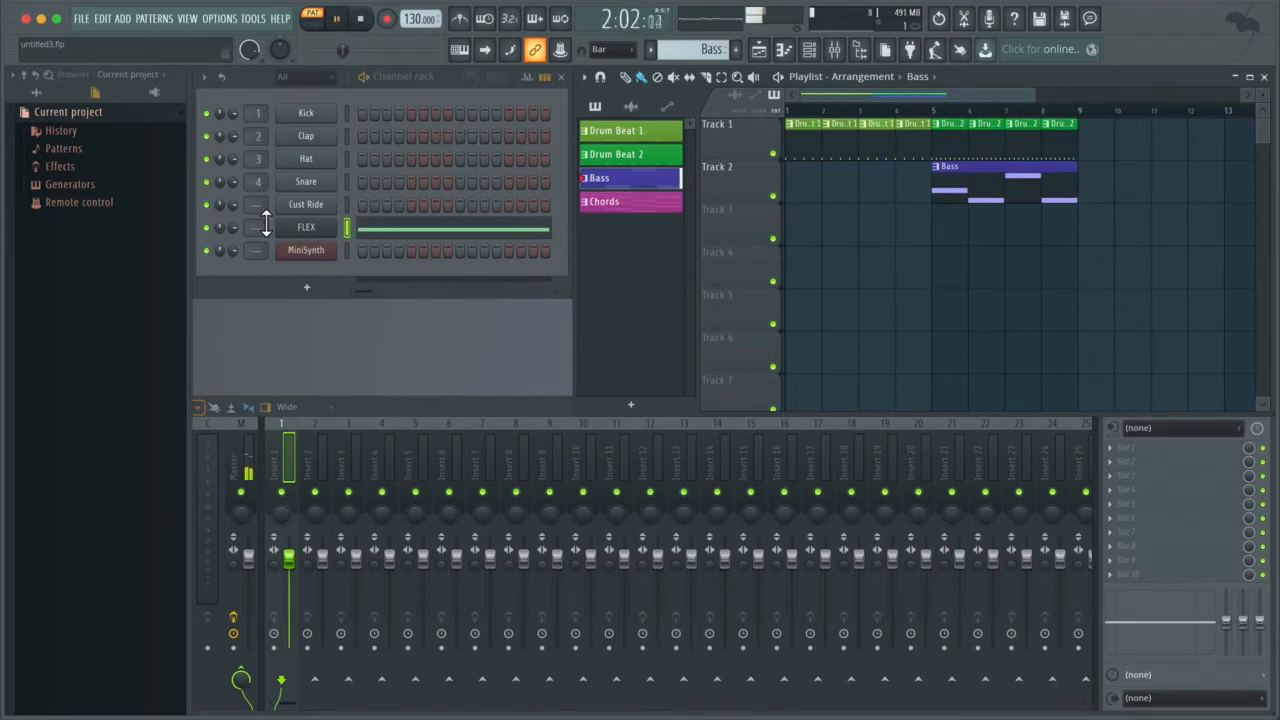
key(space)
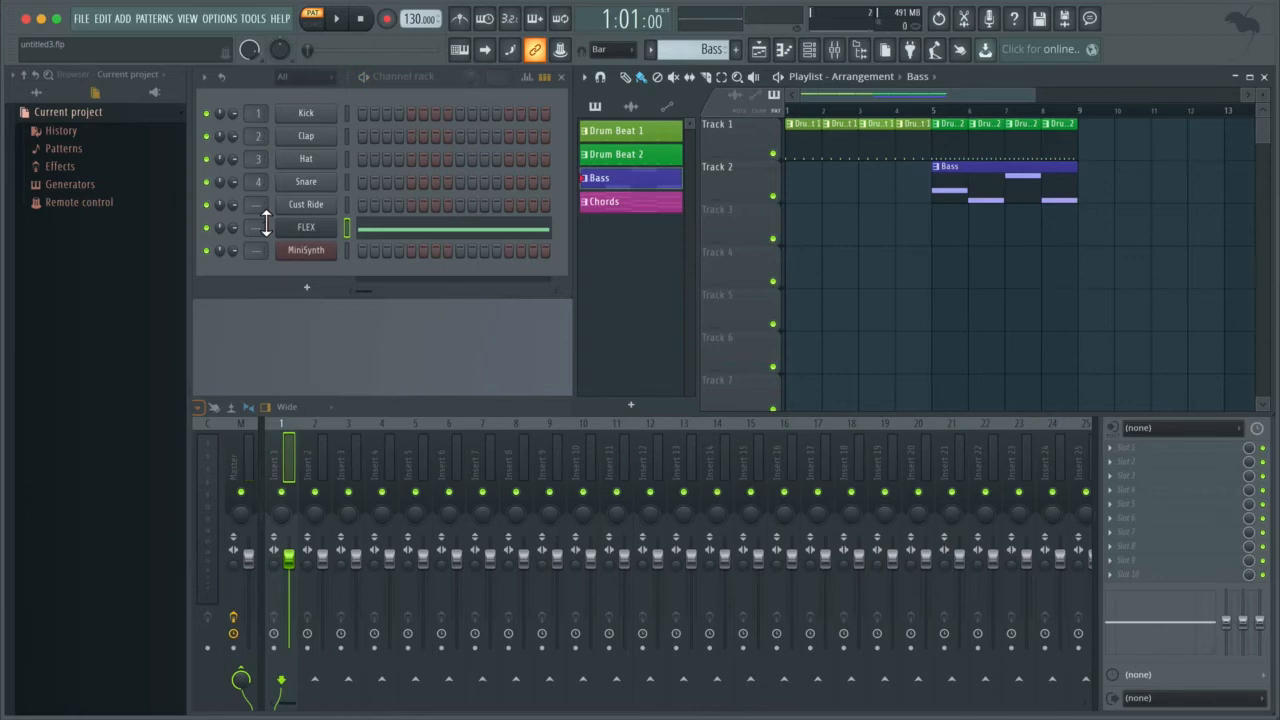
key(space)
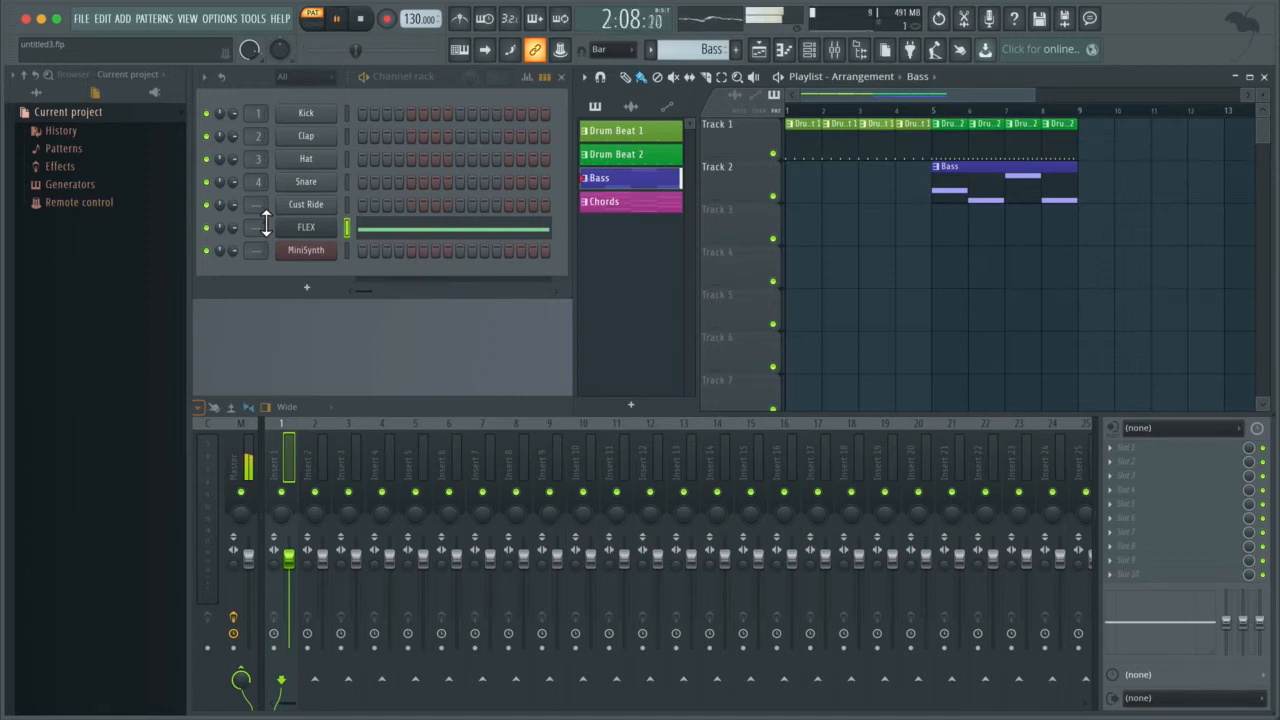
key(space)
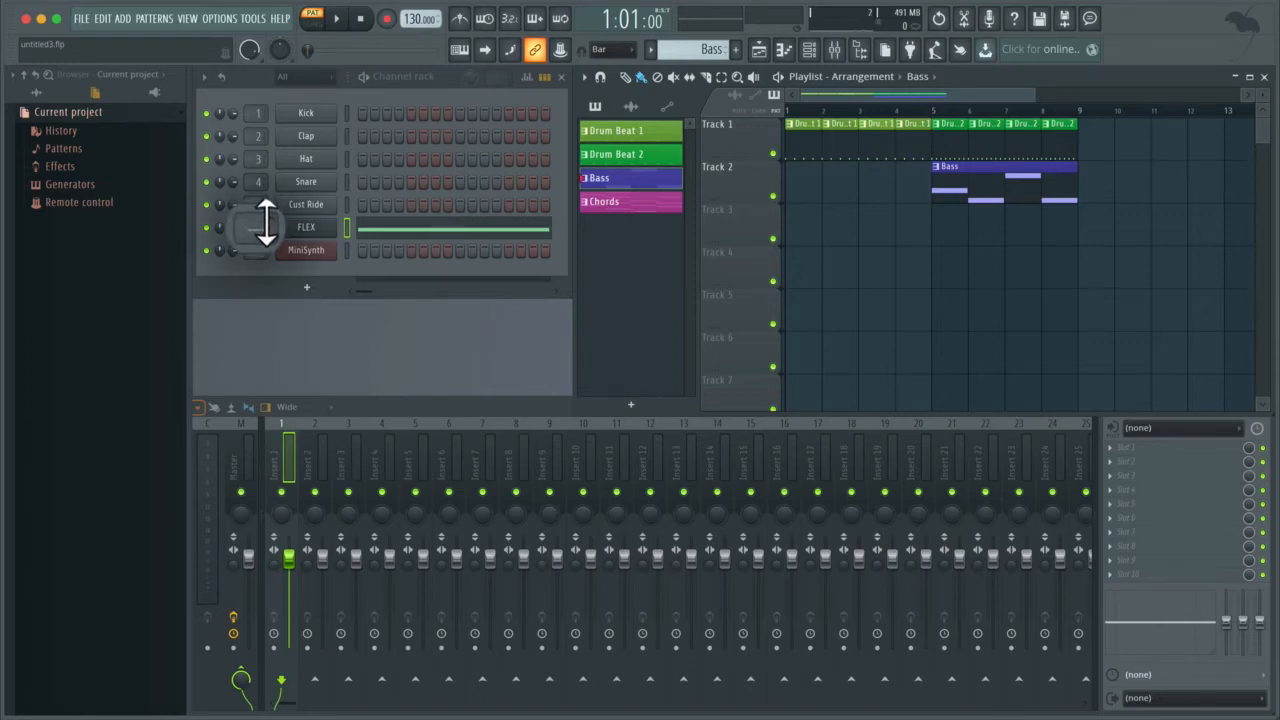
Step: Route the FLEX channel to mixer track 7 by entering 7 as its mixer track number
drag(265, 222, 265, 190)
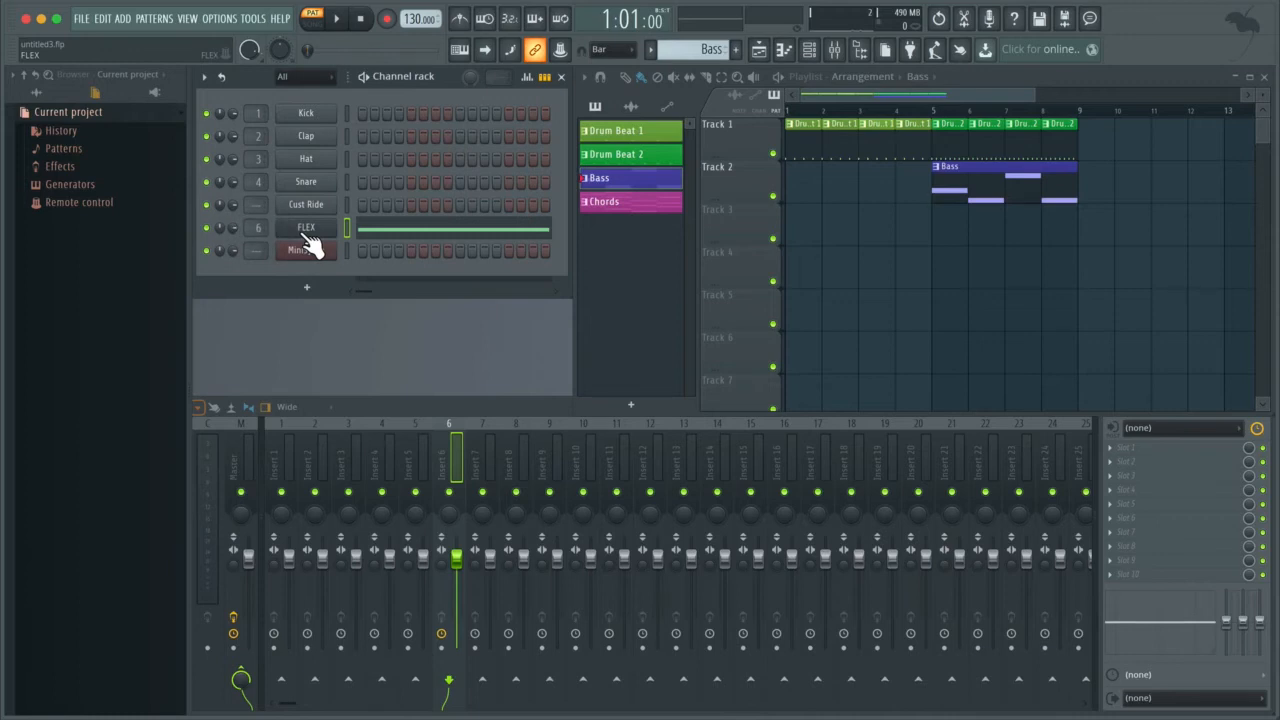
right_click(262, 227)
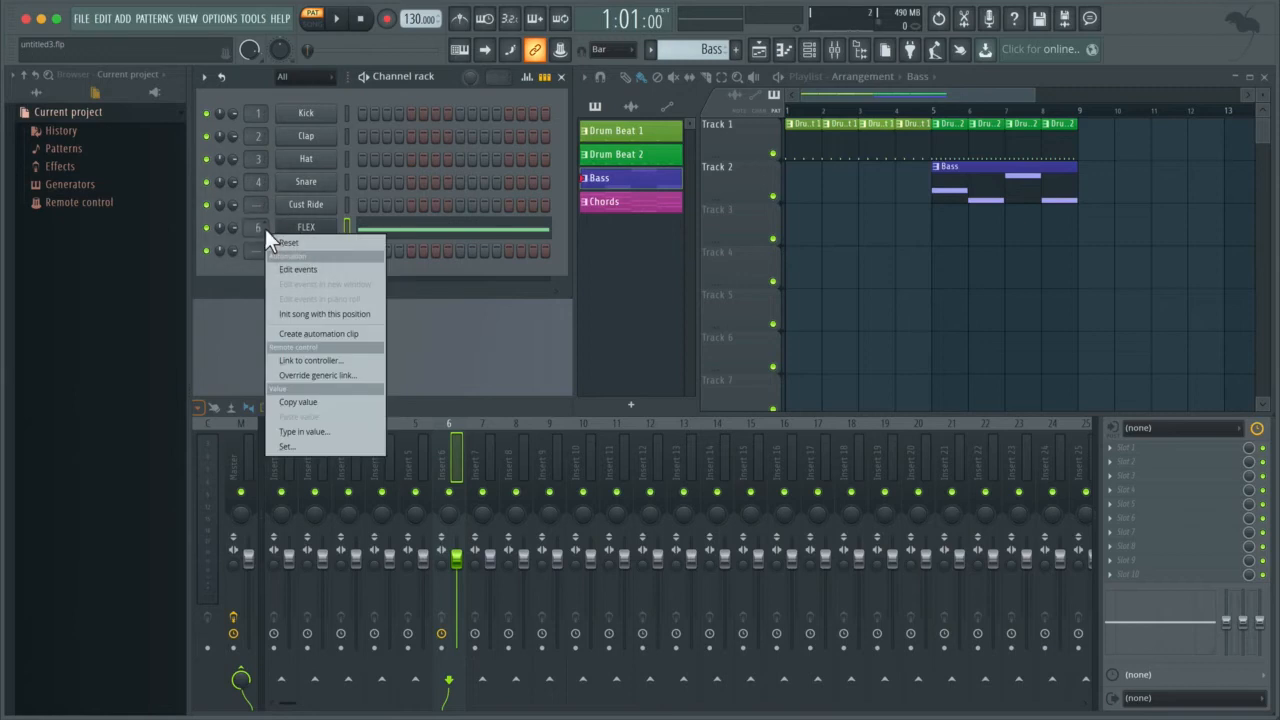
click(289, 432)
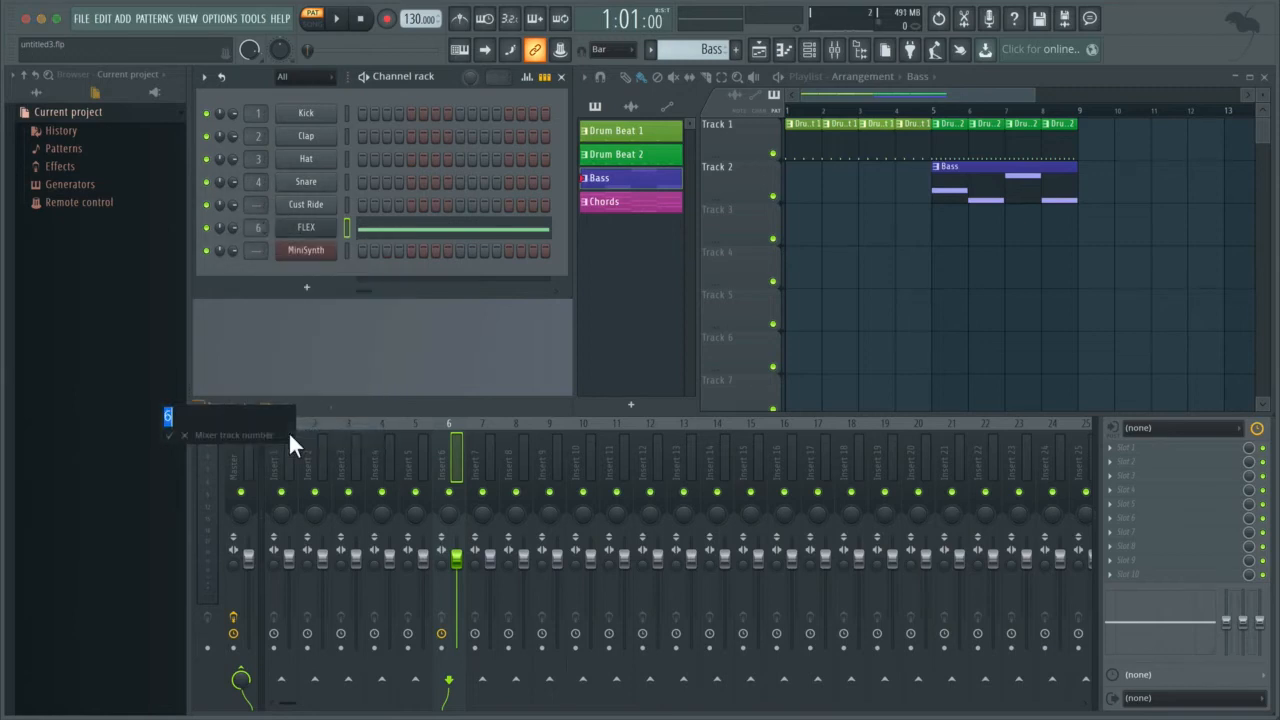
text(7)
key(Return)
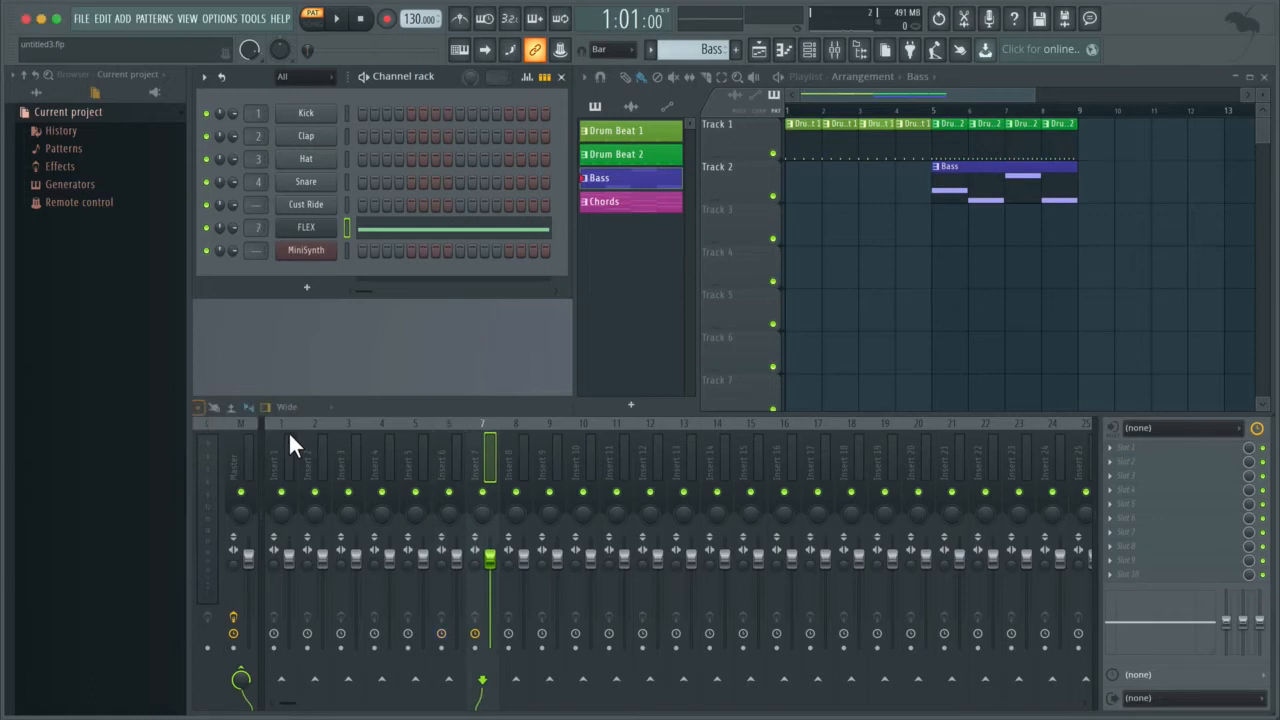
Step: Play the Bass pattern to examine its signal passing through mixer track 7 to Master, stop playback and enlarge the mixer
key(space)
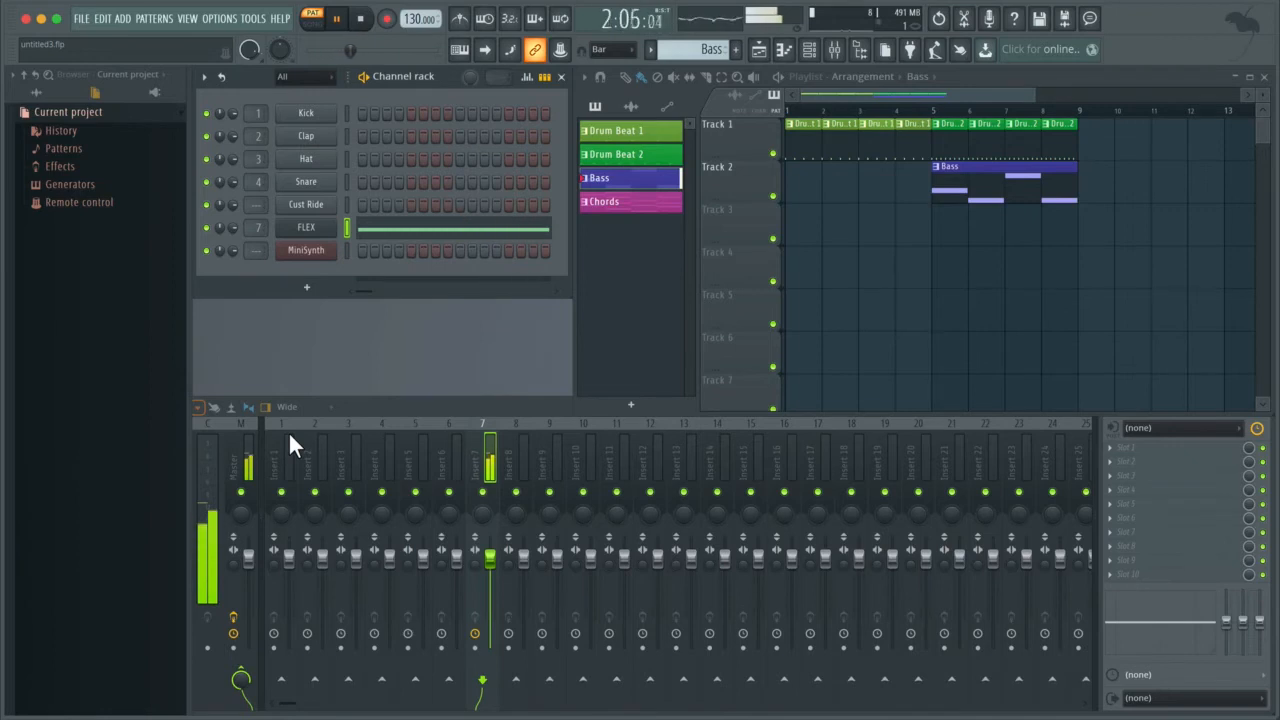
key(space)
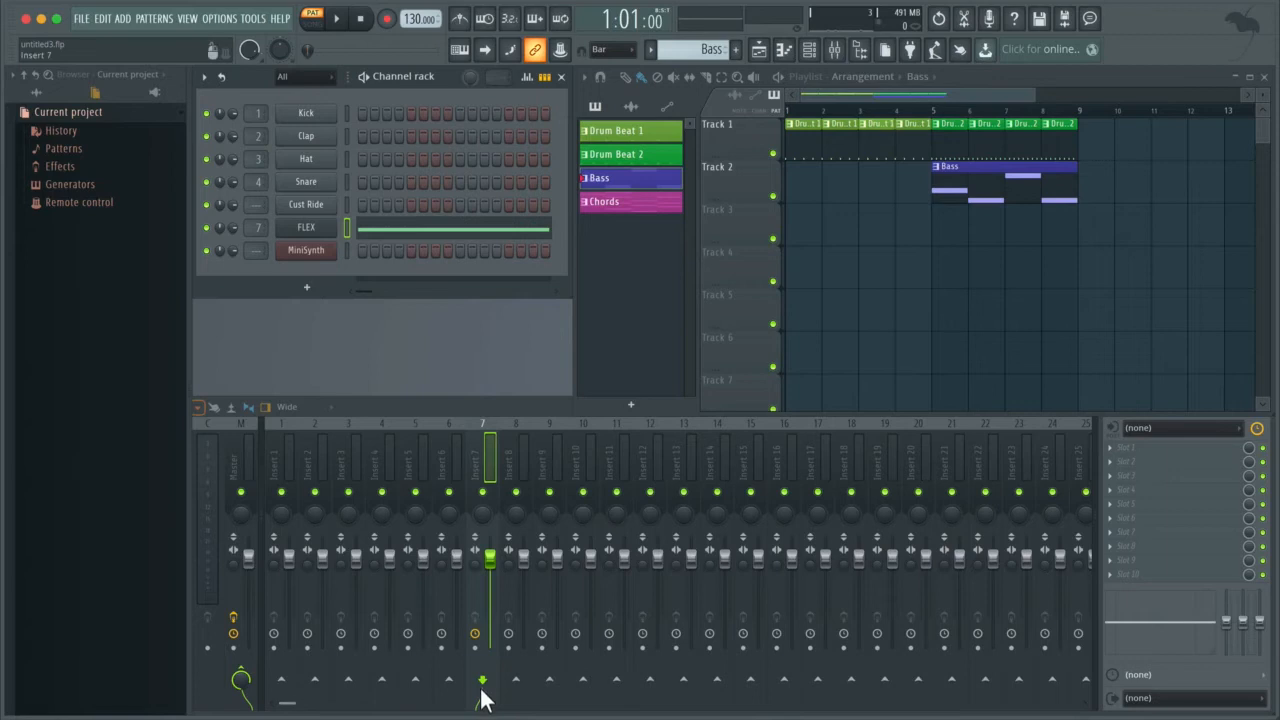
click(241, 688)
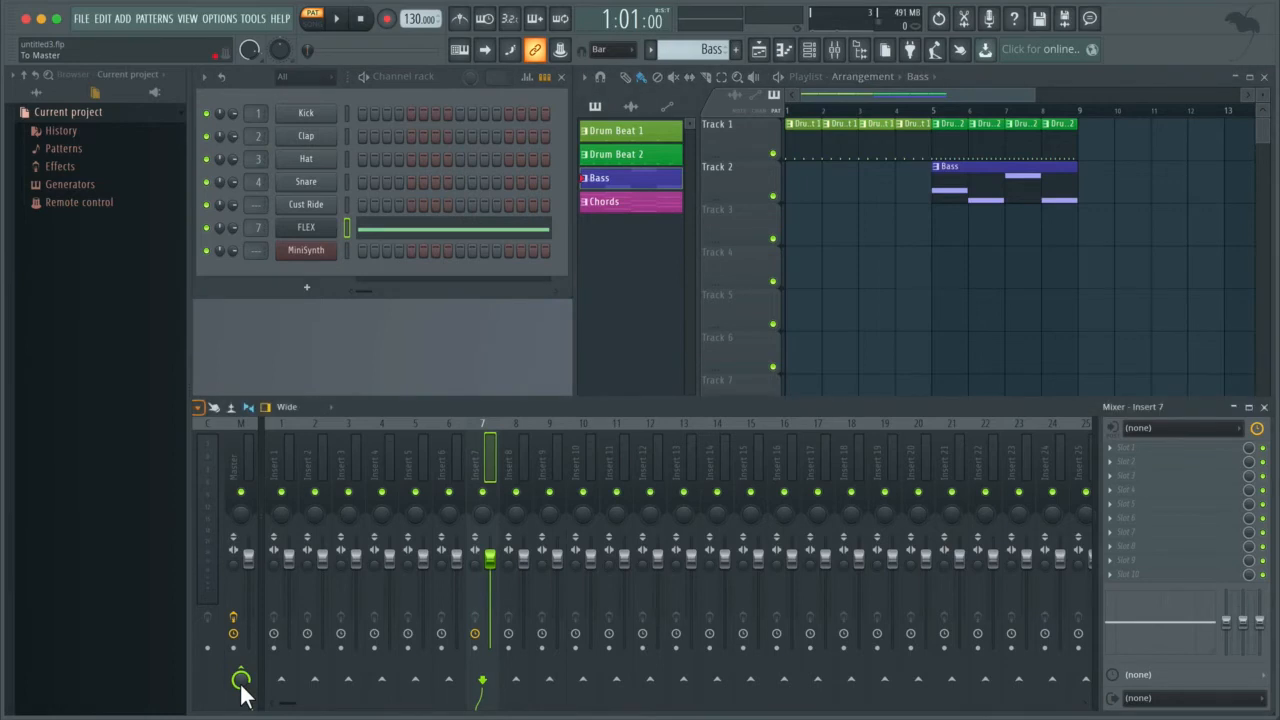
key(Return)
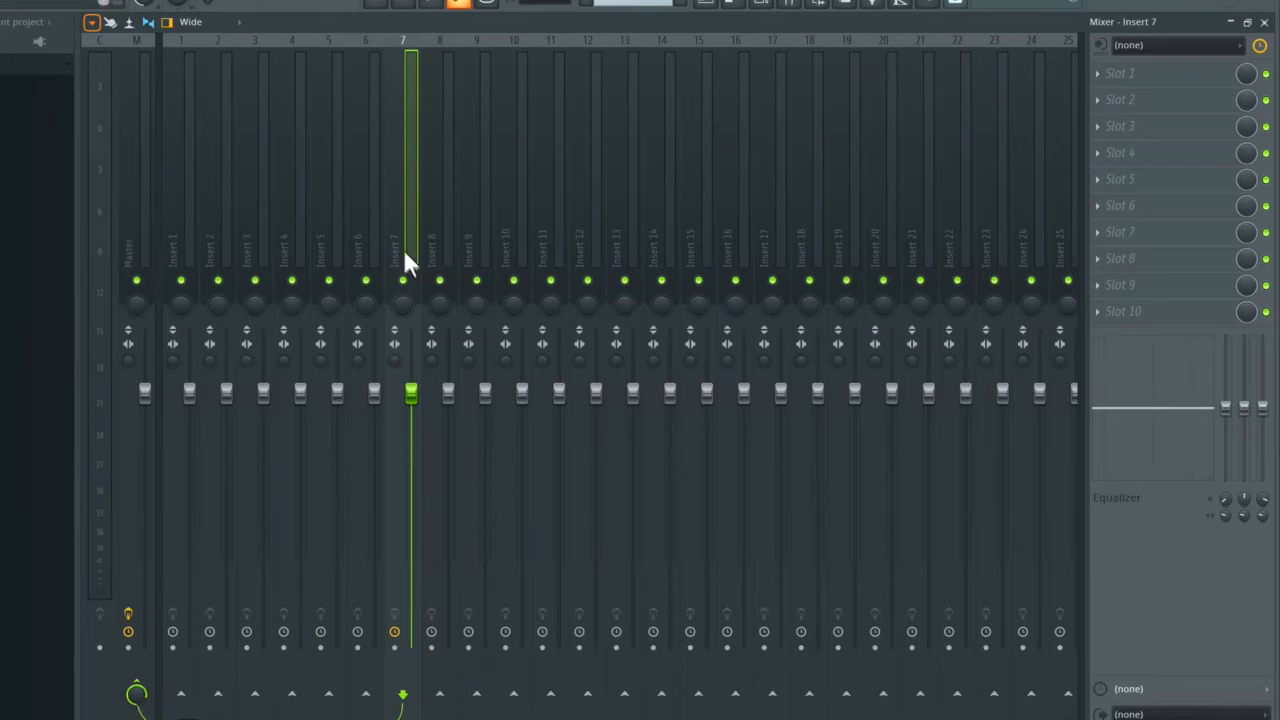
Step: Rename mixer track 7 to Bass and give it a blue-violet colour
right_click(395, 196)
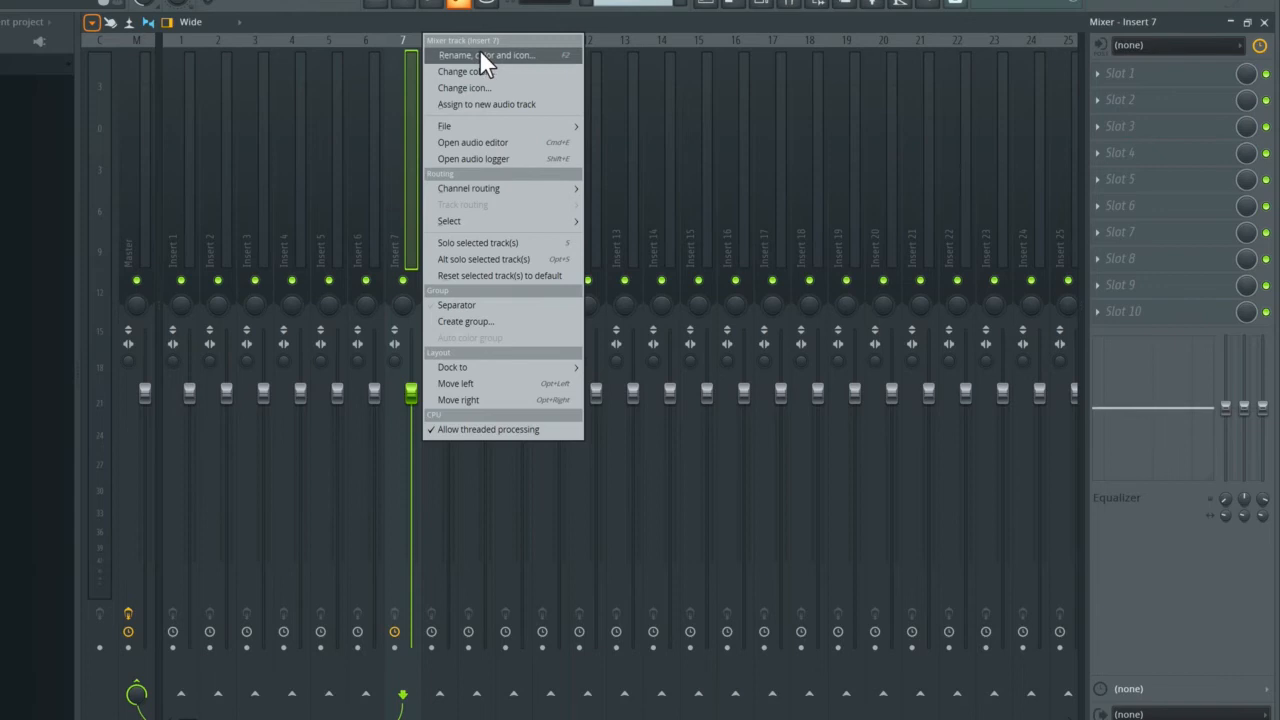
click(544, 55)
text(Bass)
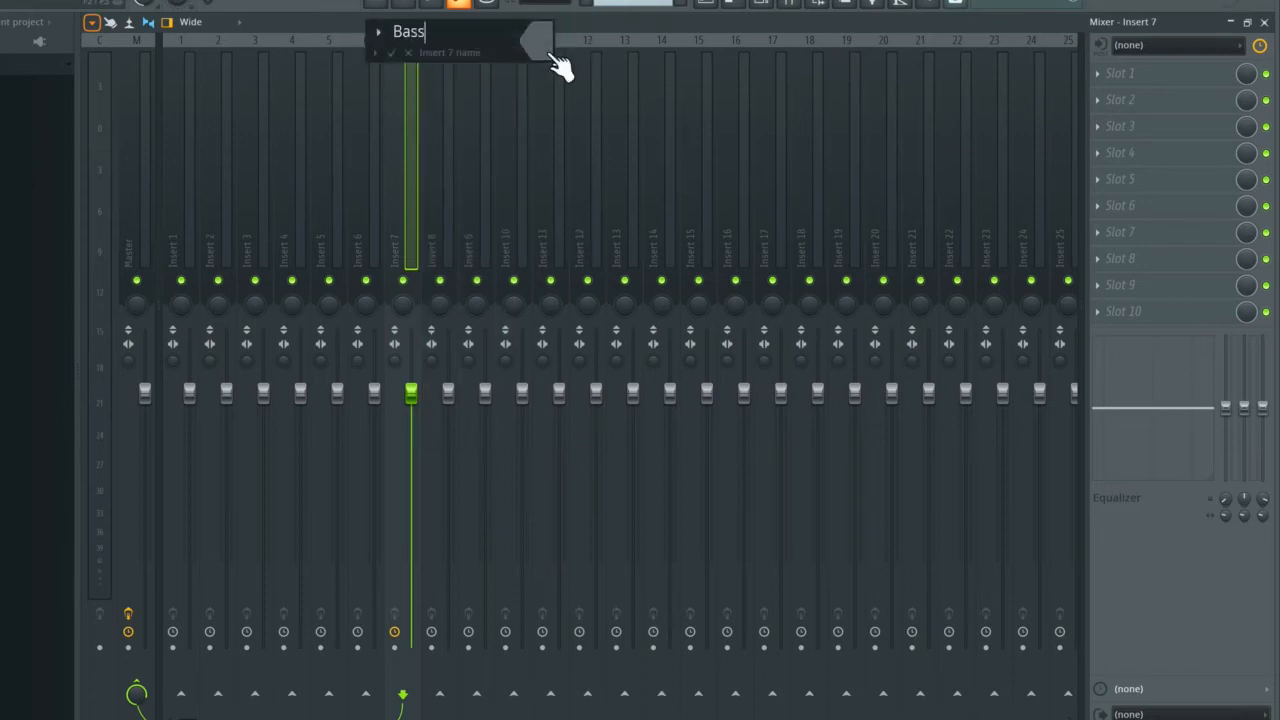
click(543, 43)
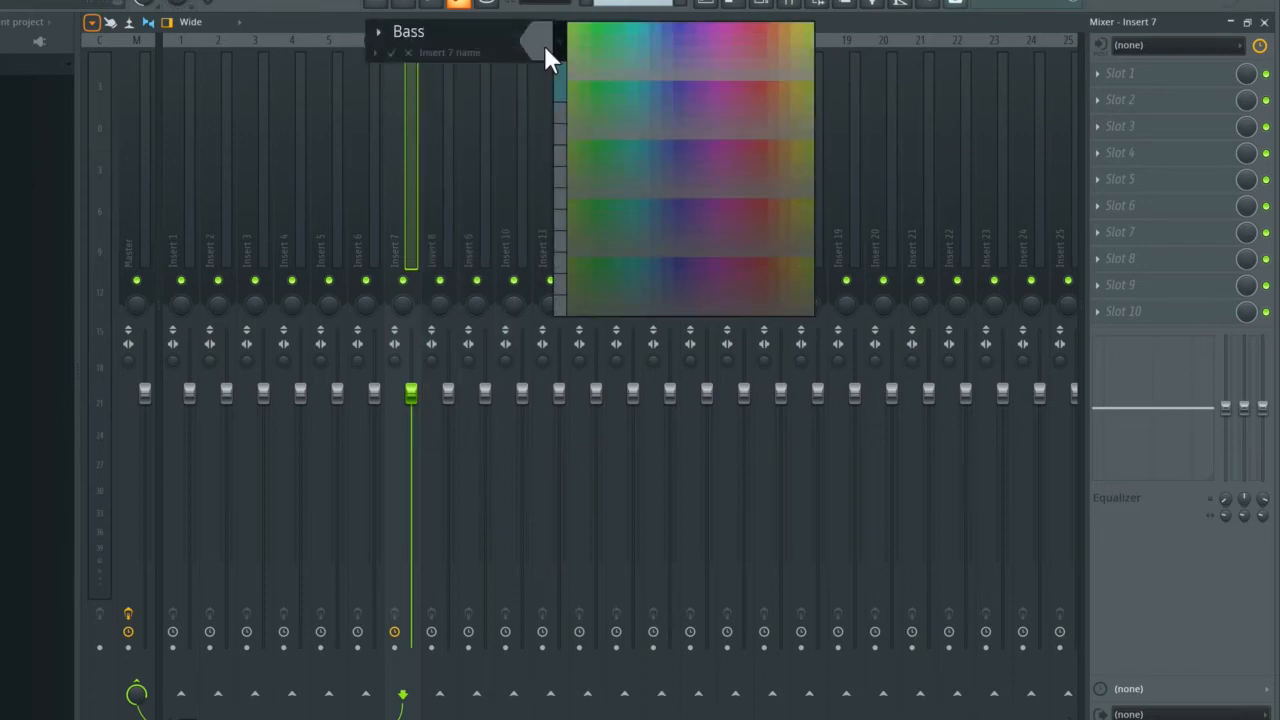
click(679, 30)
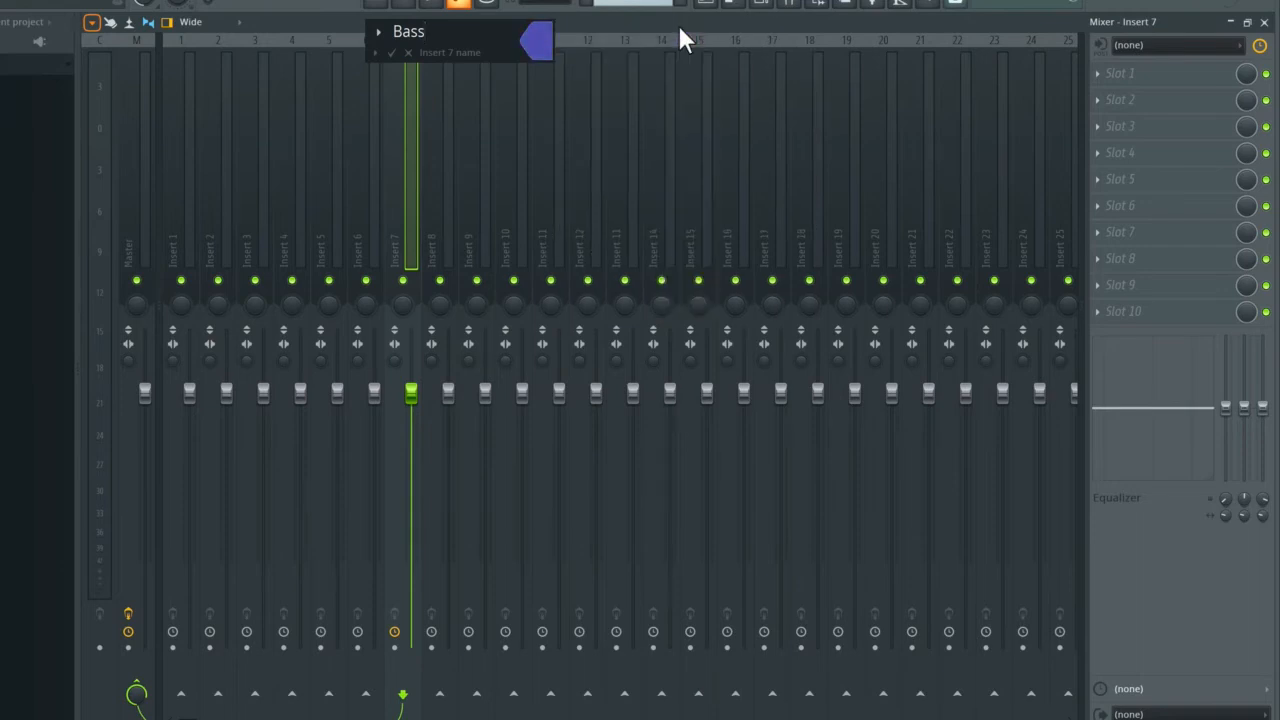
key(Return)
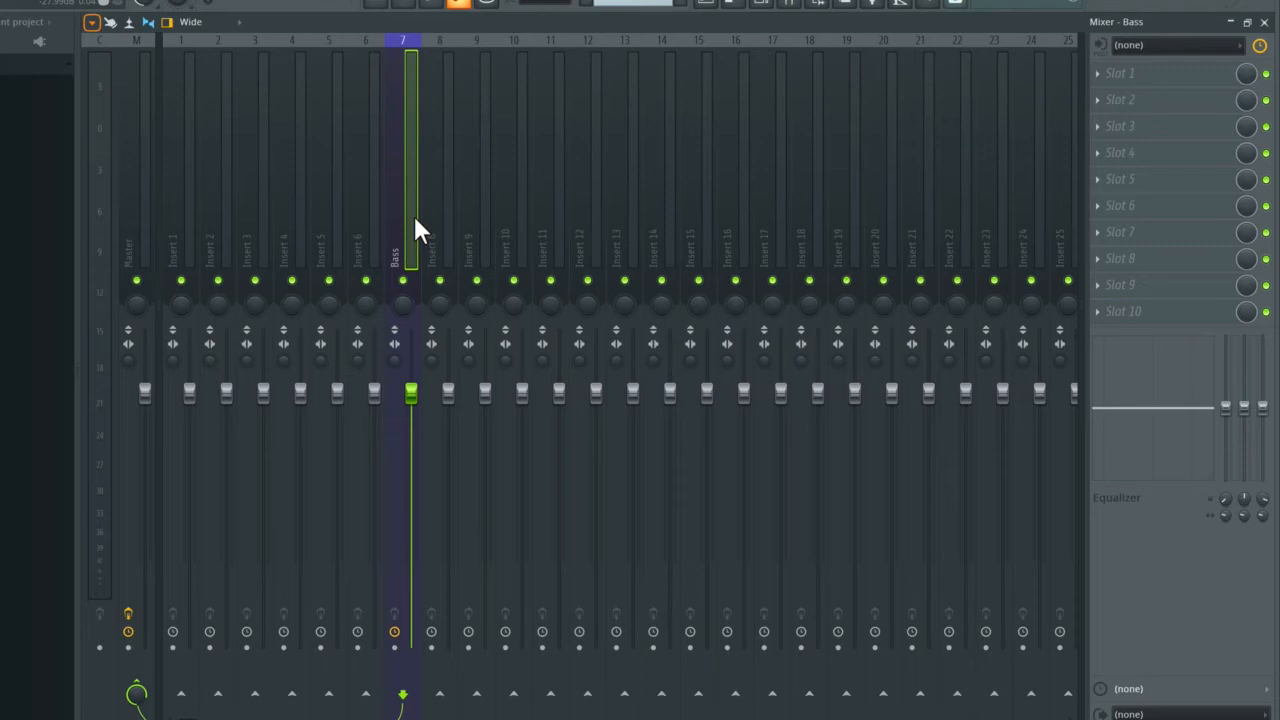
Step: Play the Bass pattern and try muting and soloing the Bass mixer track, restoring all tracks to active
key(space)
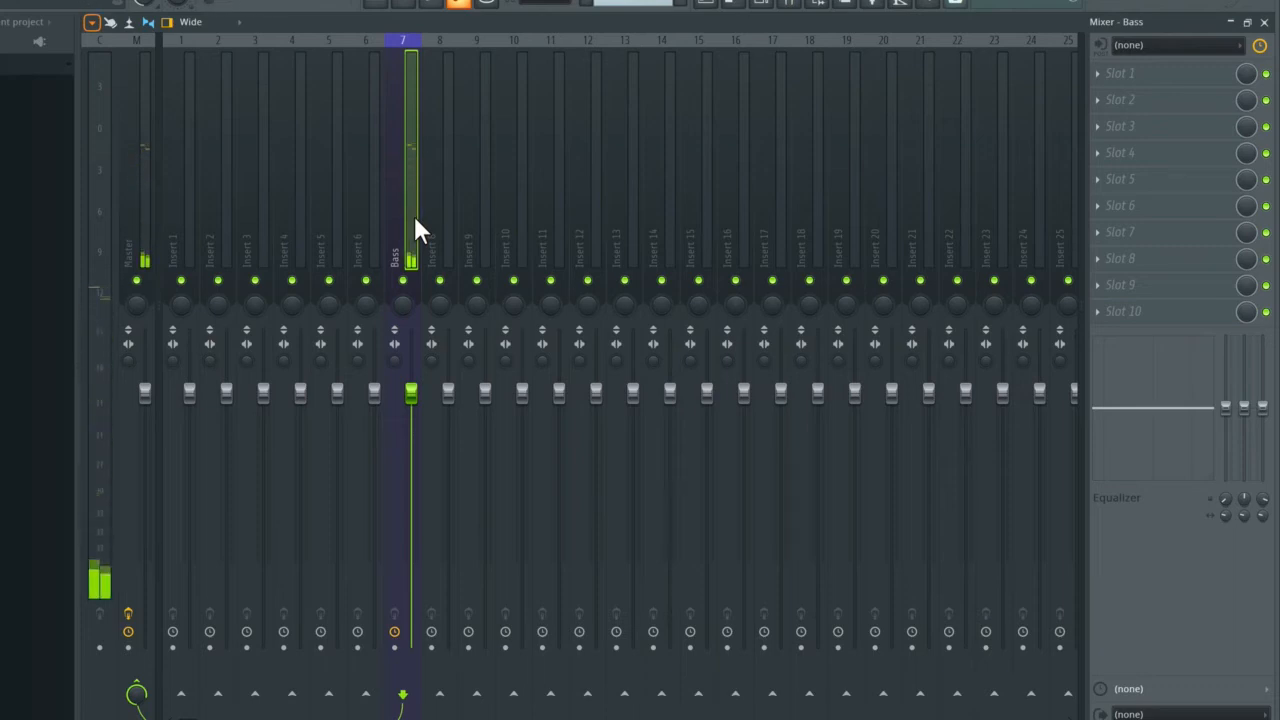
click(403, 281)
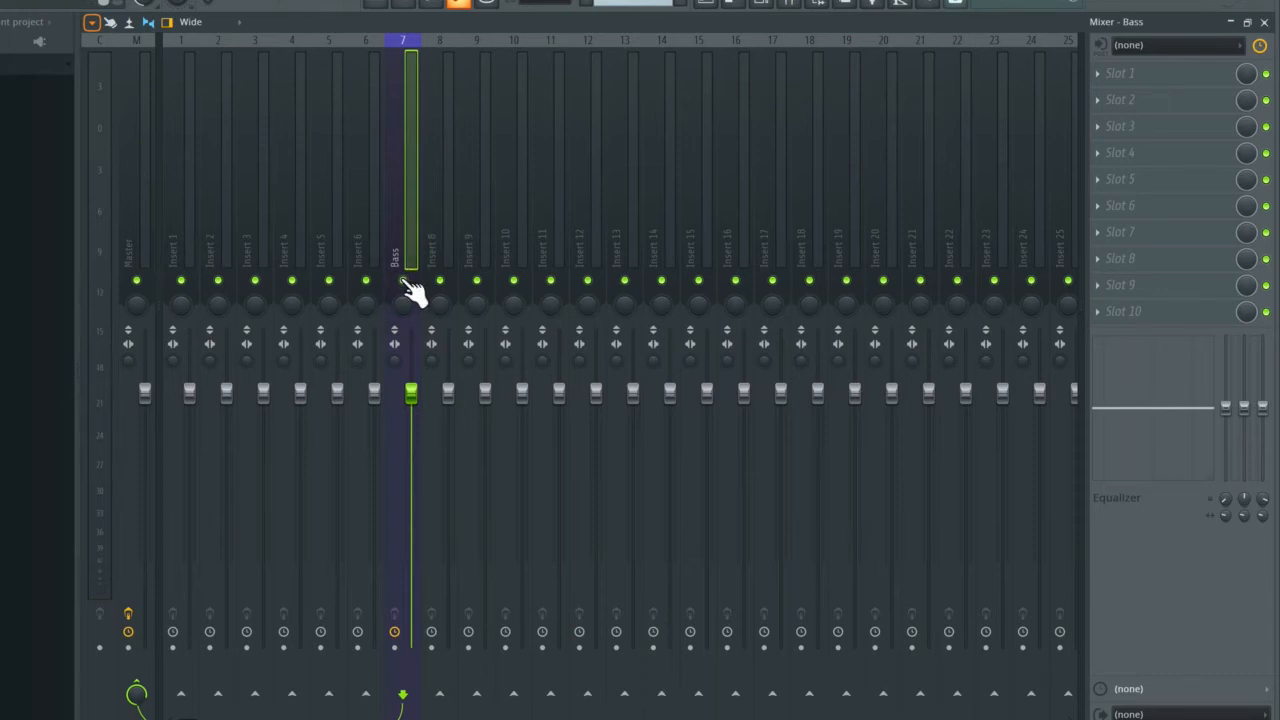
click(403, 281)
right_click(403, 281)
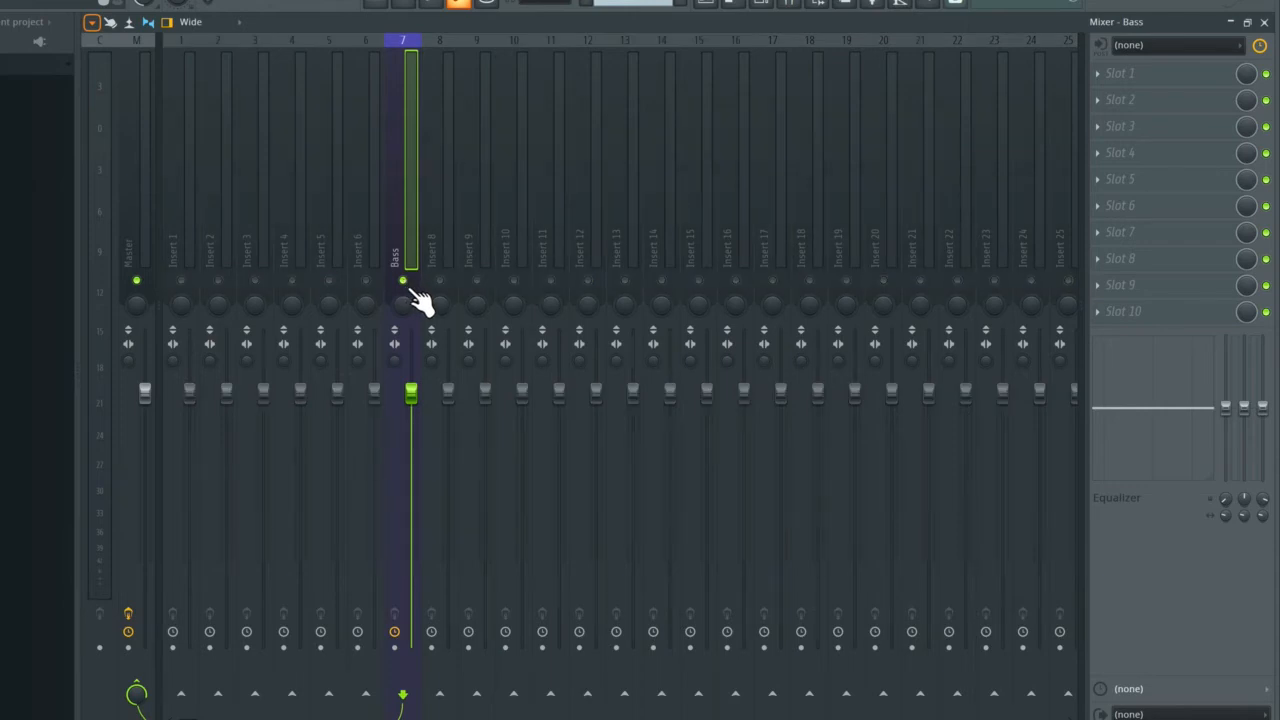
right_click(405, 283)
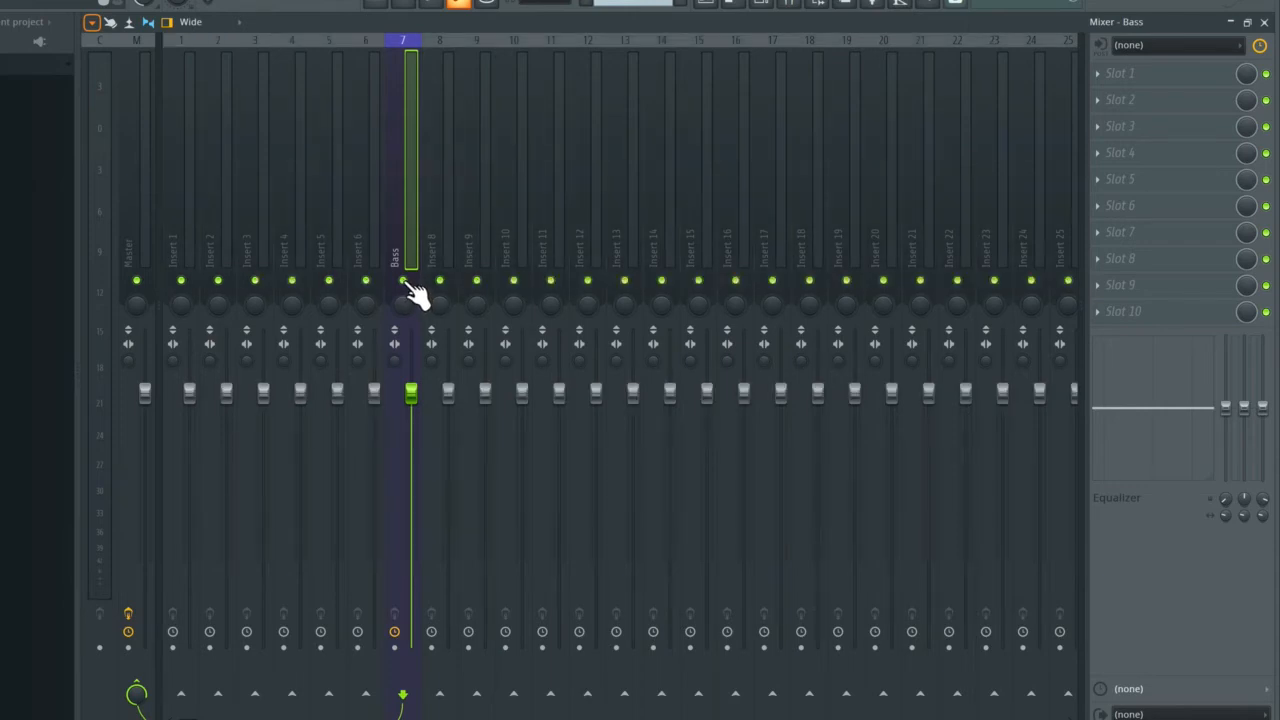
click(404, 281)
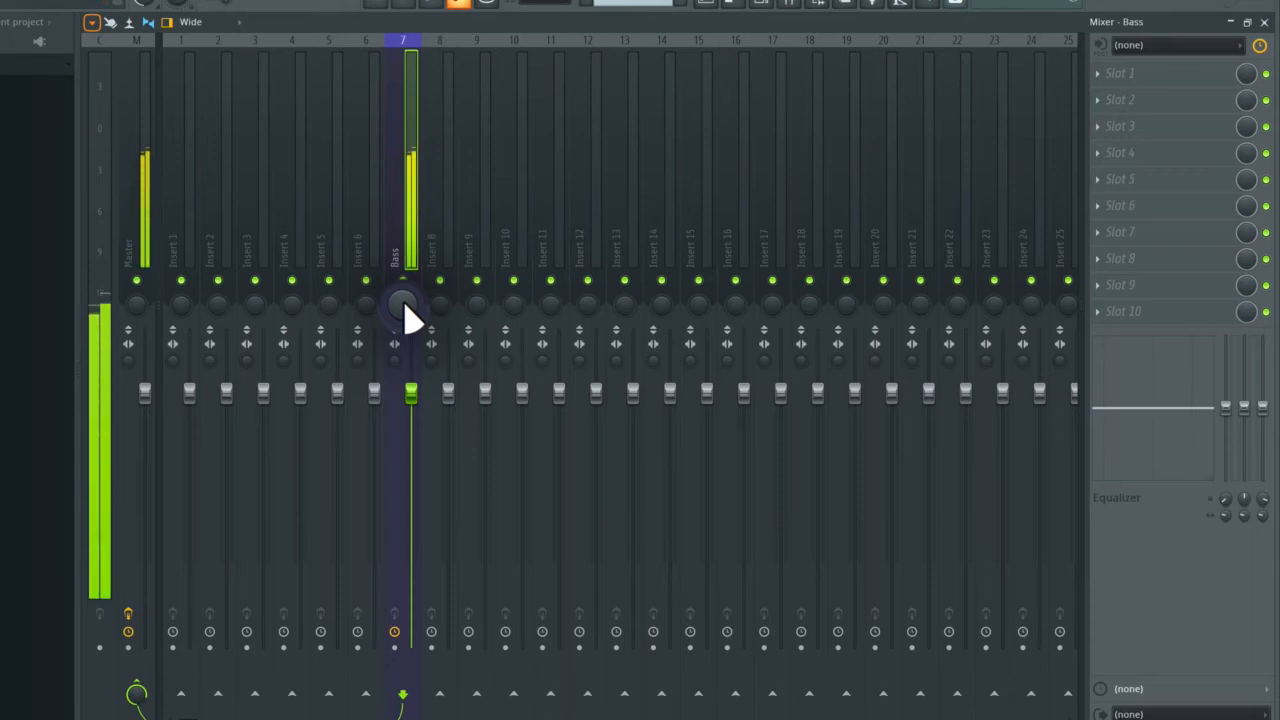
Step: Try the panning and volume of the Bass mixer track, bringing both back to about their starting positions
mouse_move(410, 318)
mouse_down()
mouse_move(410, 376)
mouse_move(410, 292)
mouse_move(410, 318)
mouse_up()
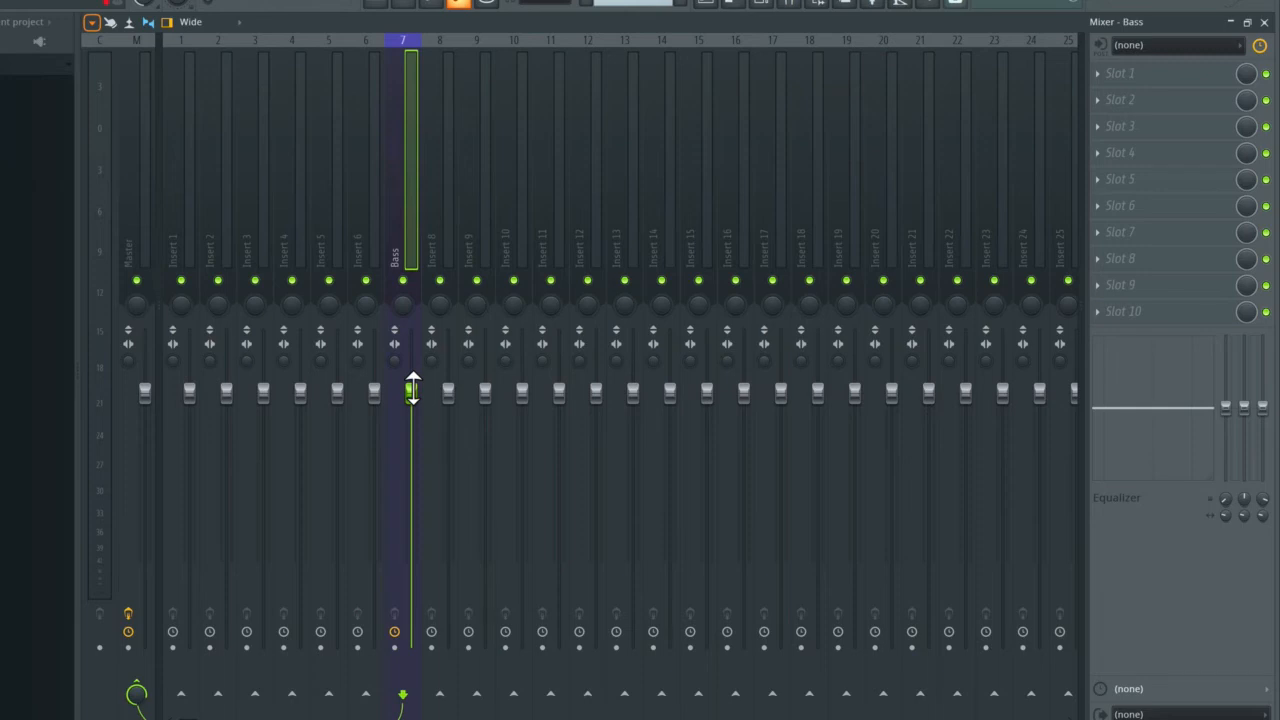
mouse_move(412, 390)
mouse_down()
mouse_move(411, 587)
mouse_move(411, 343)
mouse_move(411, 390)
mouse_up()
Step: Try switching the Master track's effects off and on again, and reselect the Bass mixer track
click(396, 629)
click(128, 247)
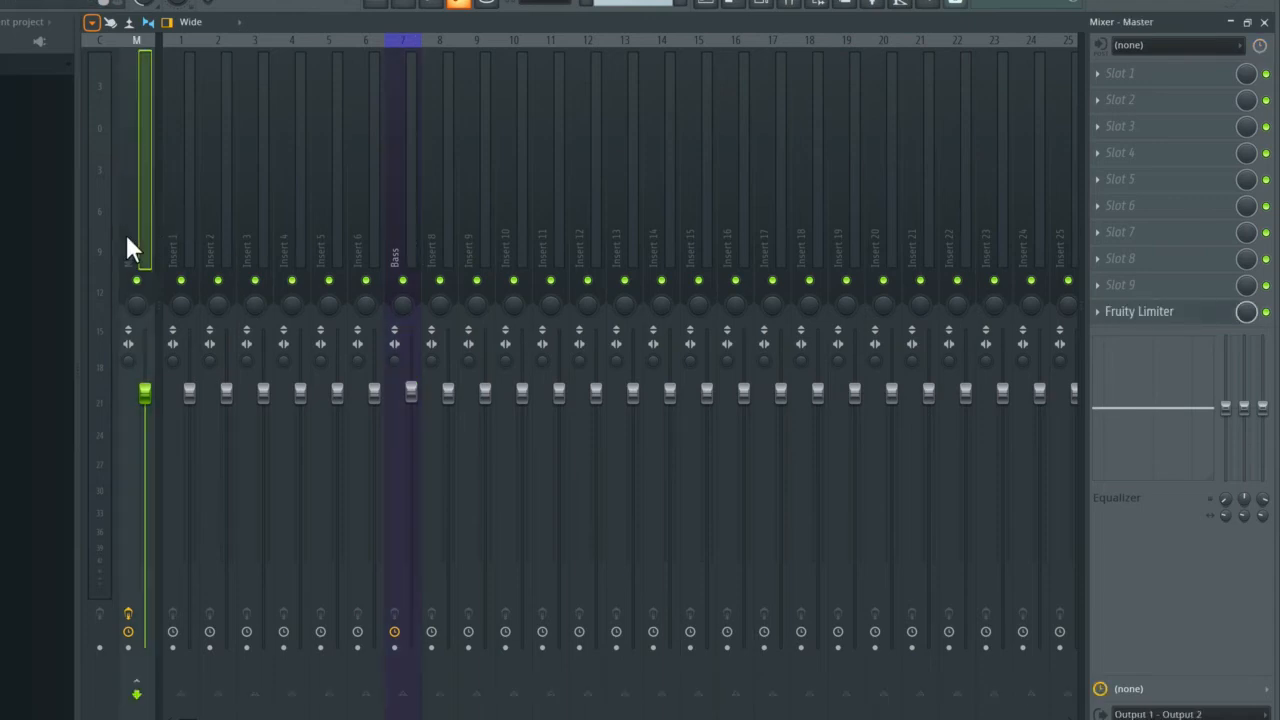
click(130, 616)
click(130, 616)
click(401, 250)
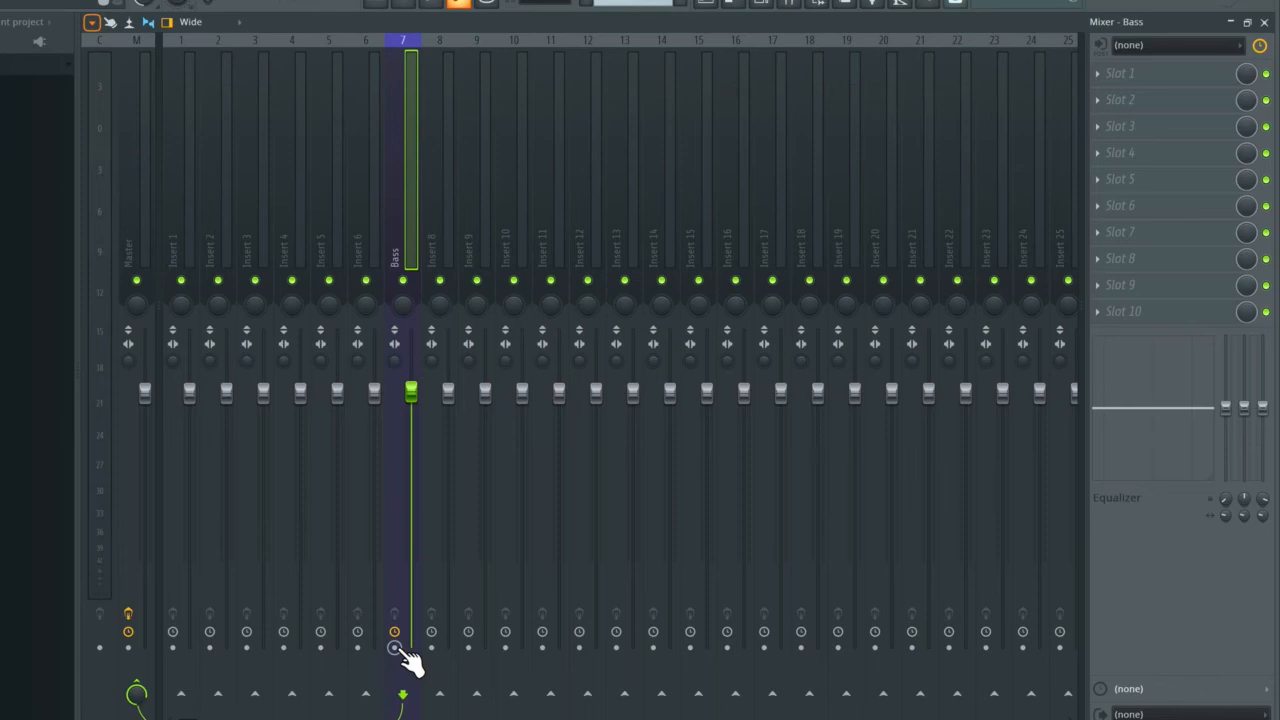
Step: Load Fruity Reeverb 2 into effect slot 1 of the Insert 12 mixer track and close the plugin window
click(499, 208)
click(612, 208)
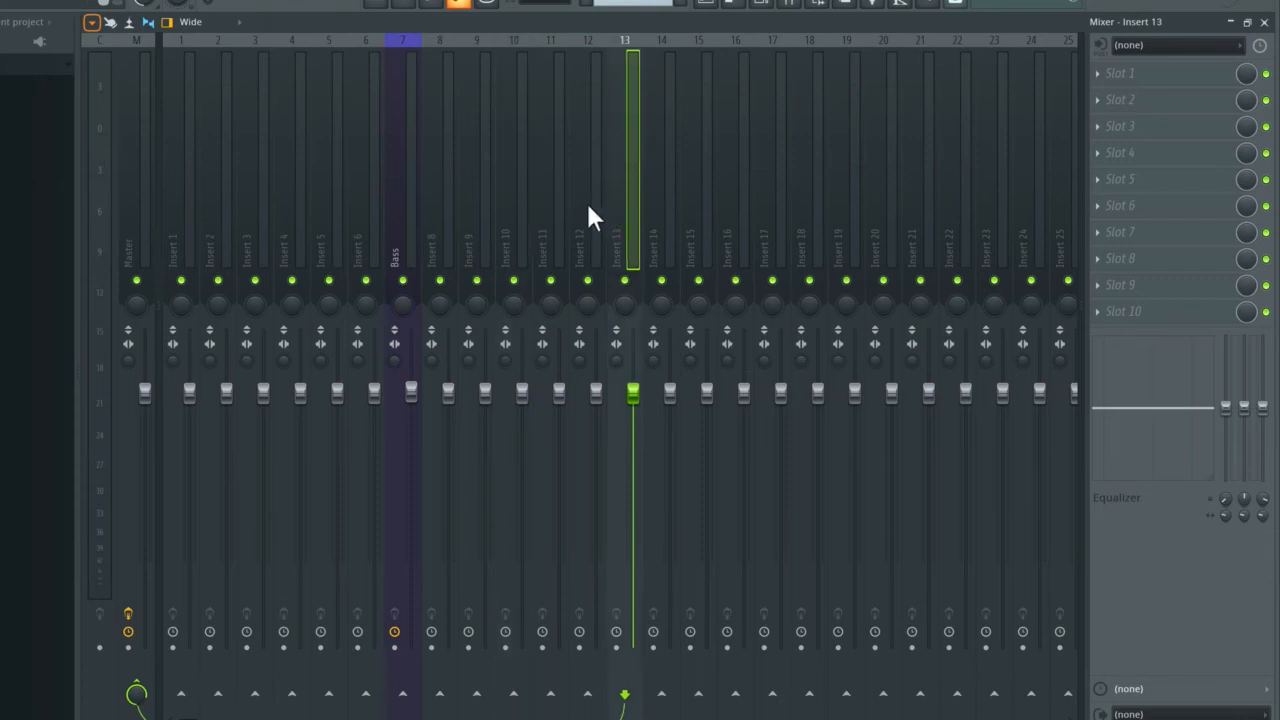
click(584, 209)
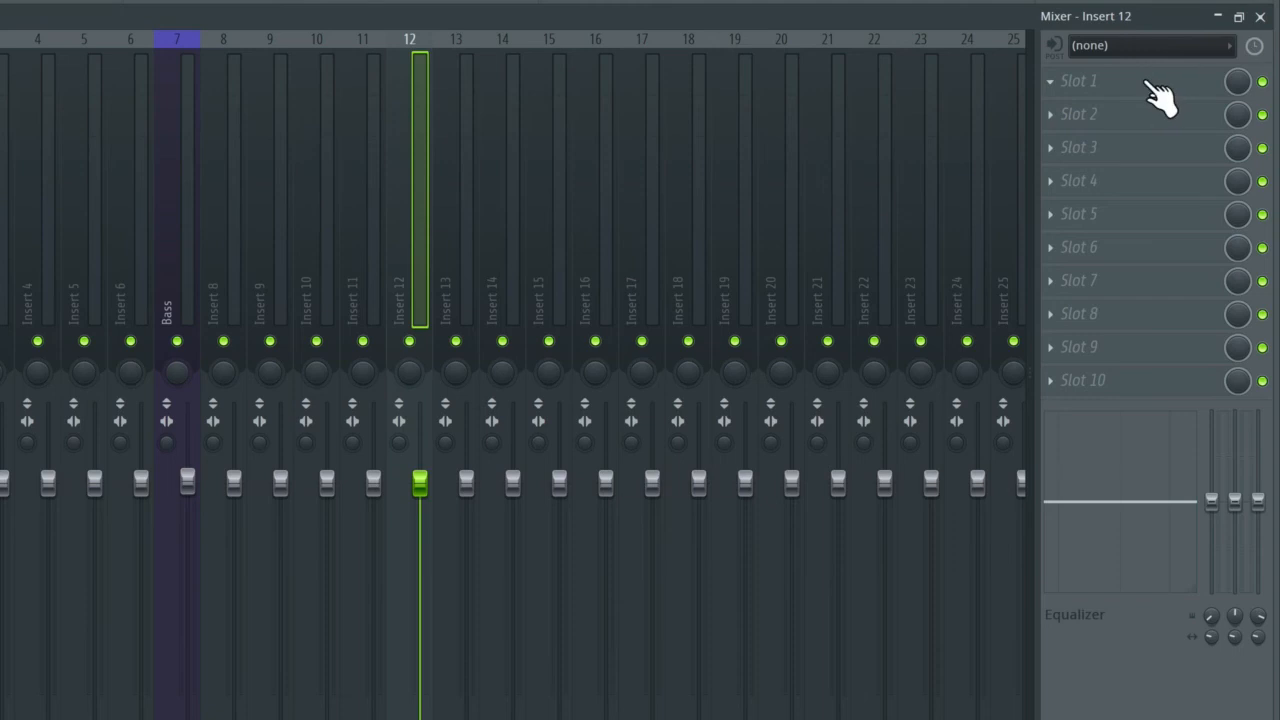
click(1055, 83)
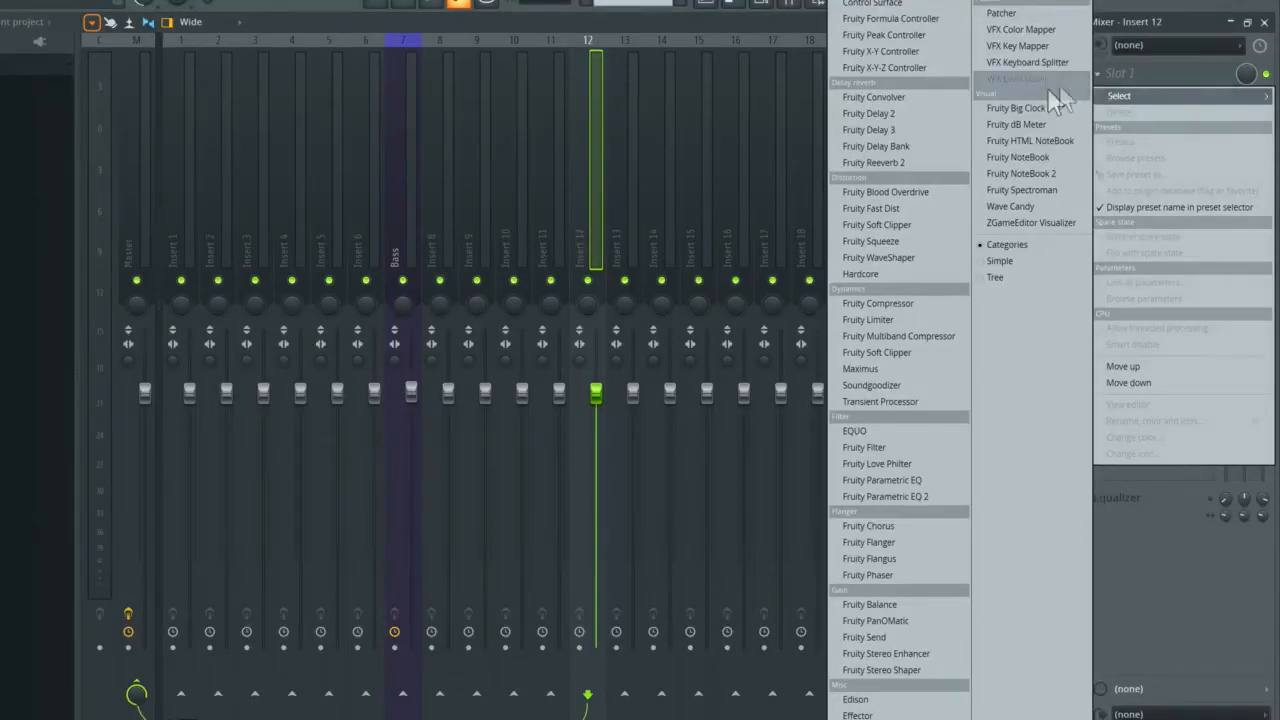
drag(921, 164, 935, 180)
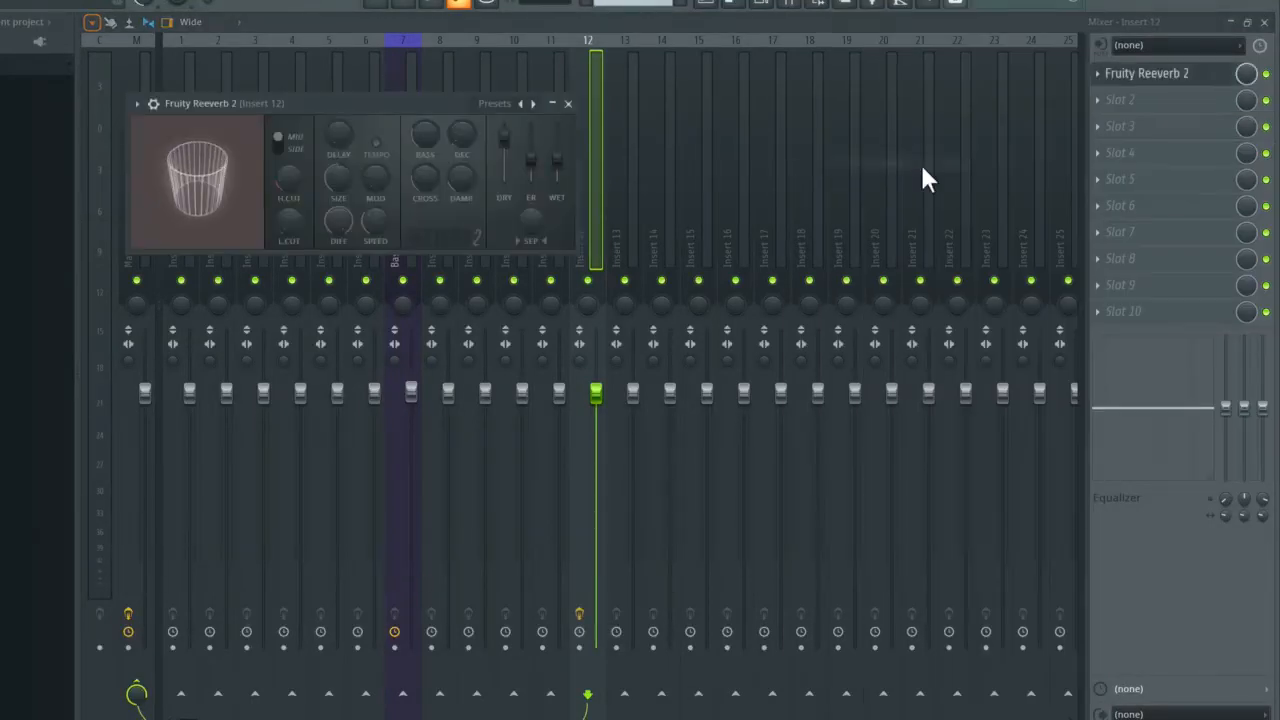
click(568, 104)
click(1099, 99)
click(1101, 97)
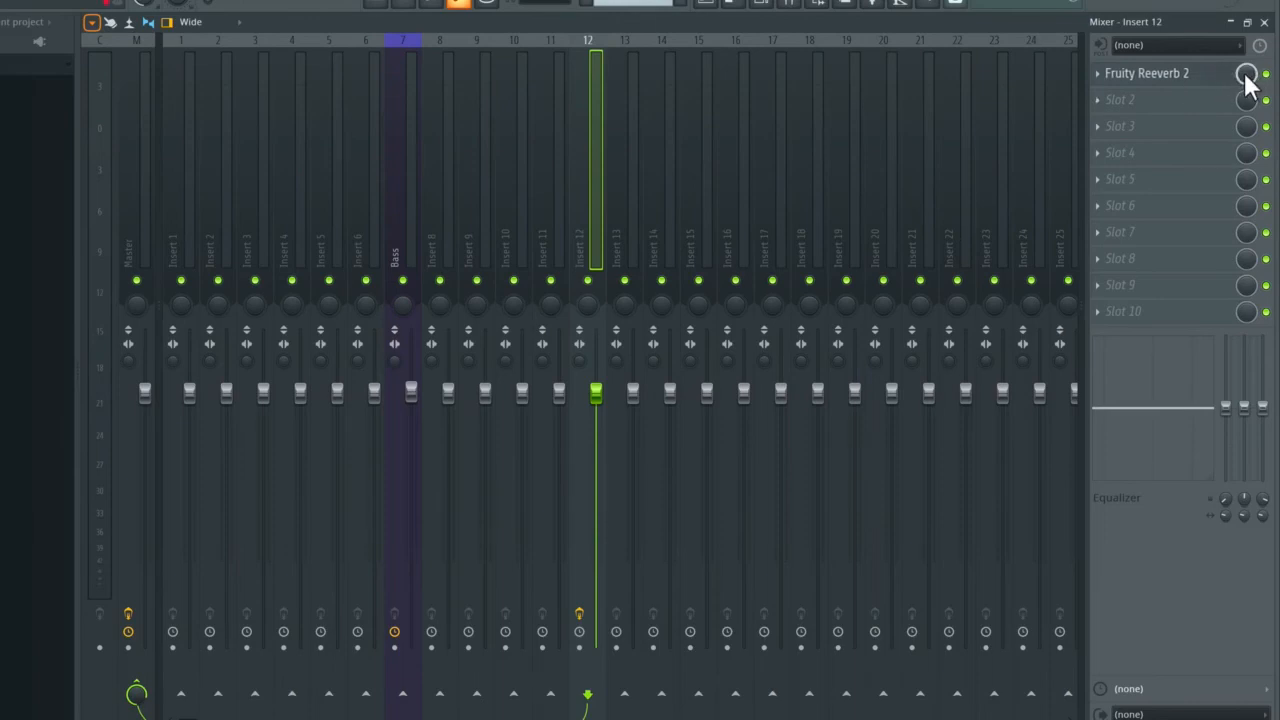
Step: Load Fruity Reeverb 2 into effect slot 1 of the Bass mixer track
scroll(402, 134, right, 1)
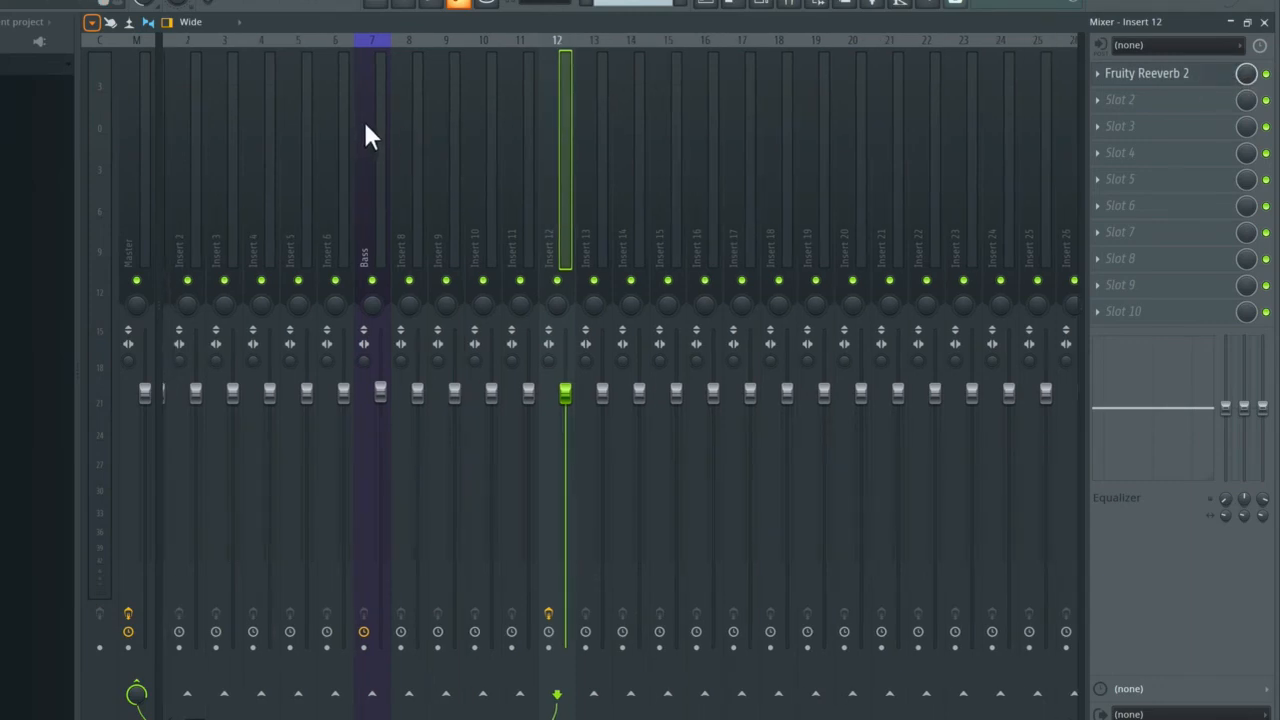
click(366, 128)
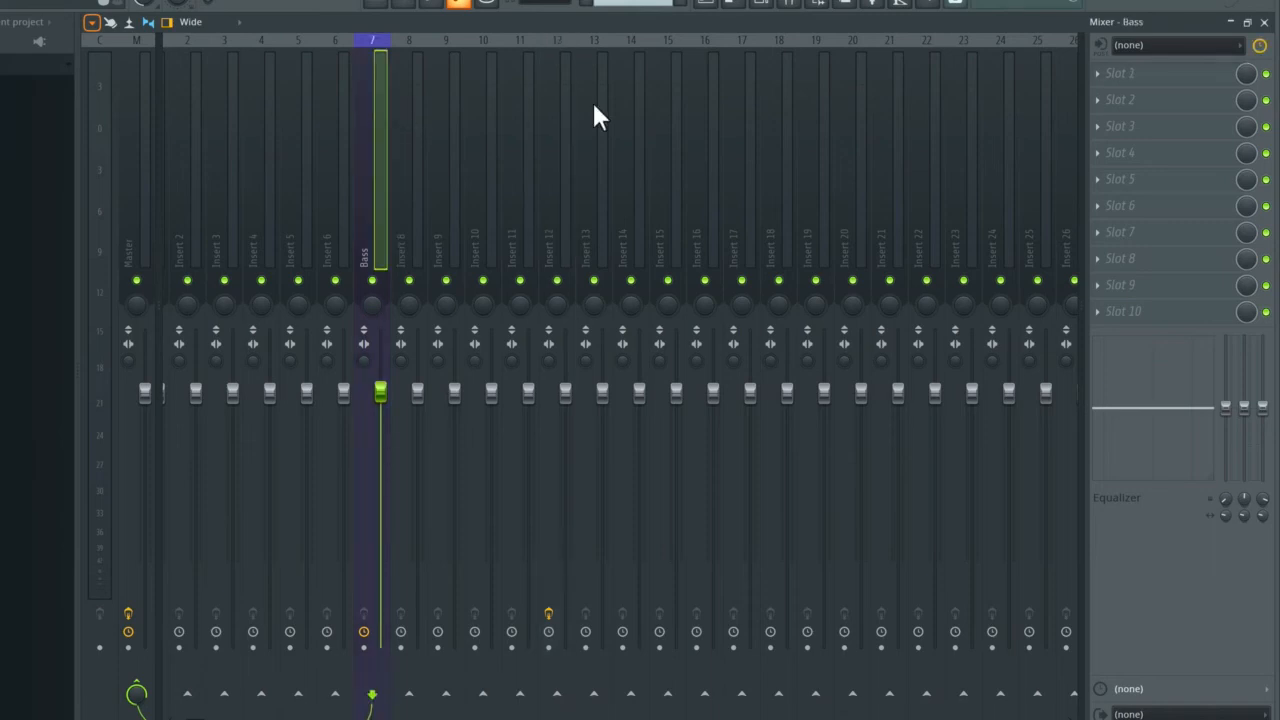
click(1104, 76)
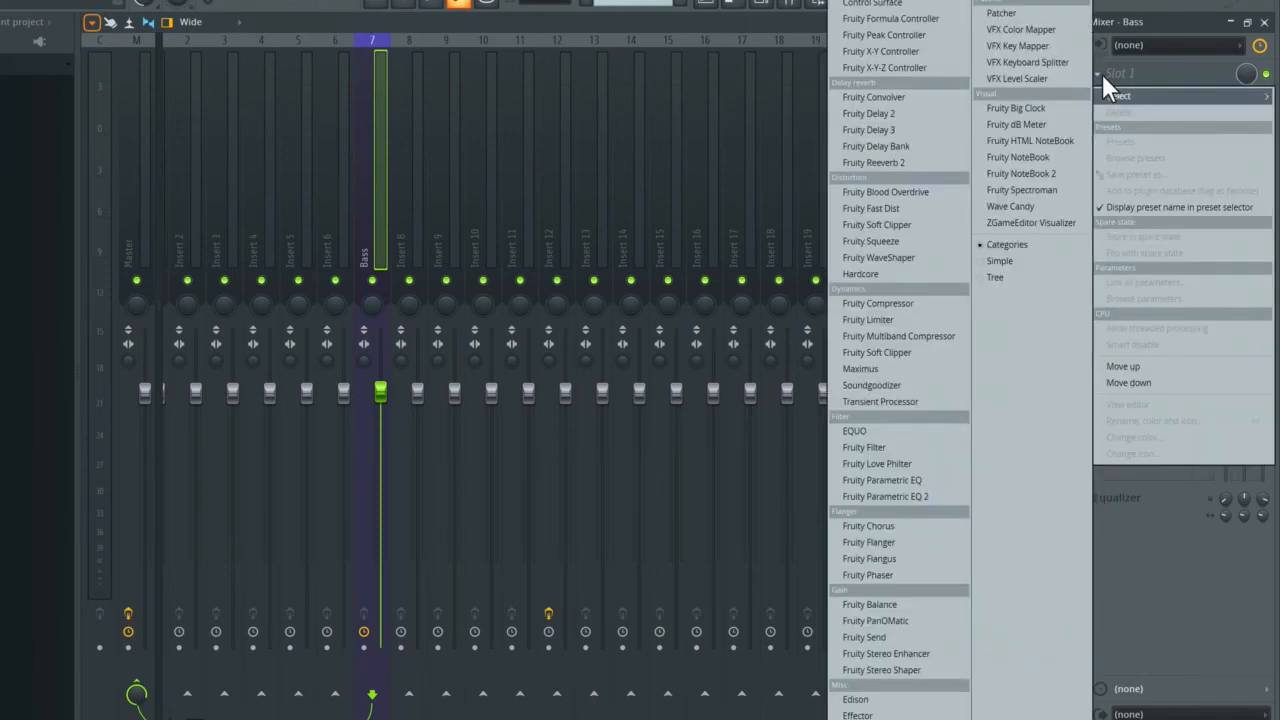
click(908, 162)
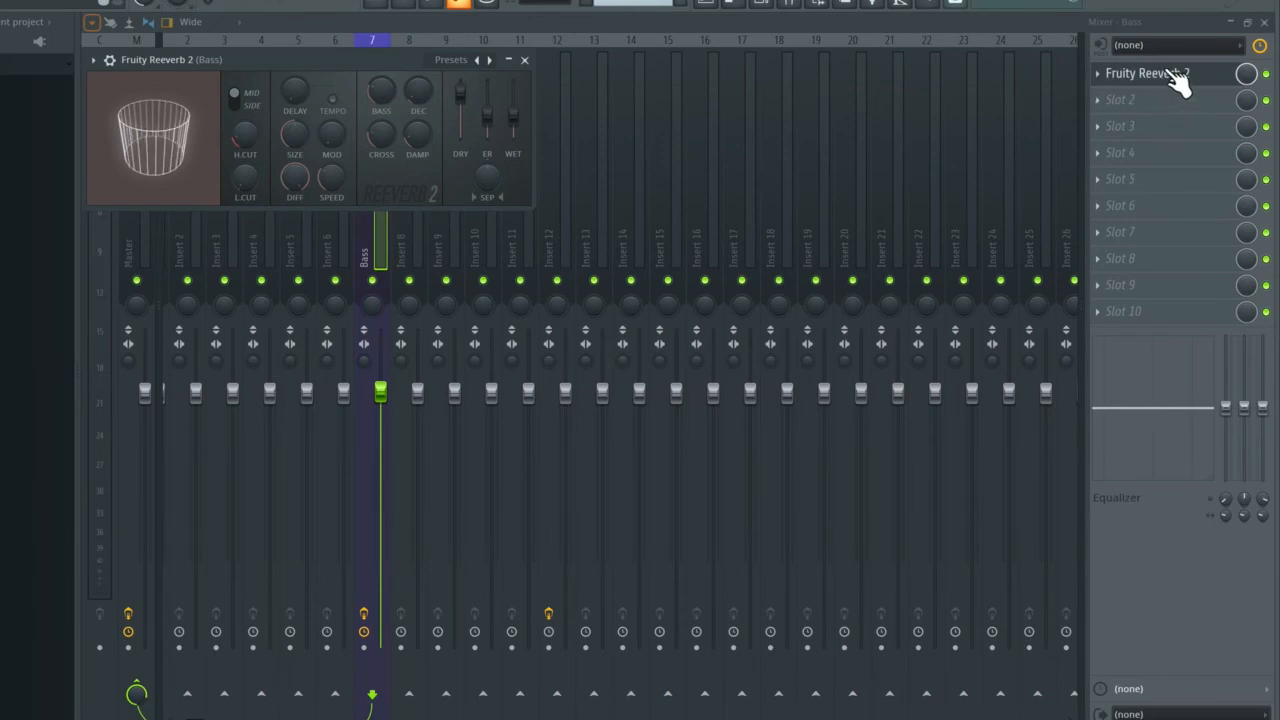
Step: Raise the wet level of the Bass track's reverb while the pattern plays, and close the plugin window
key(space)
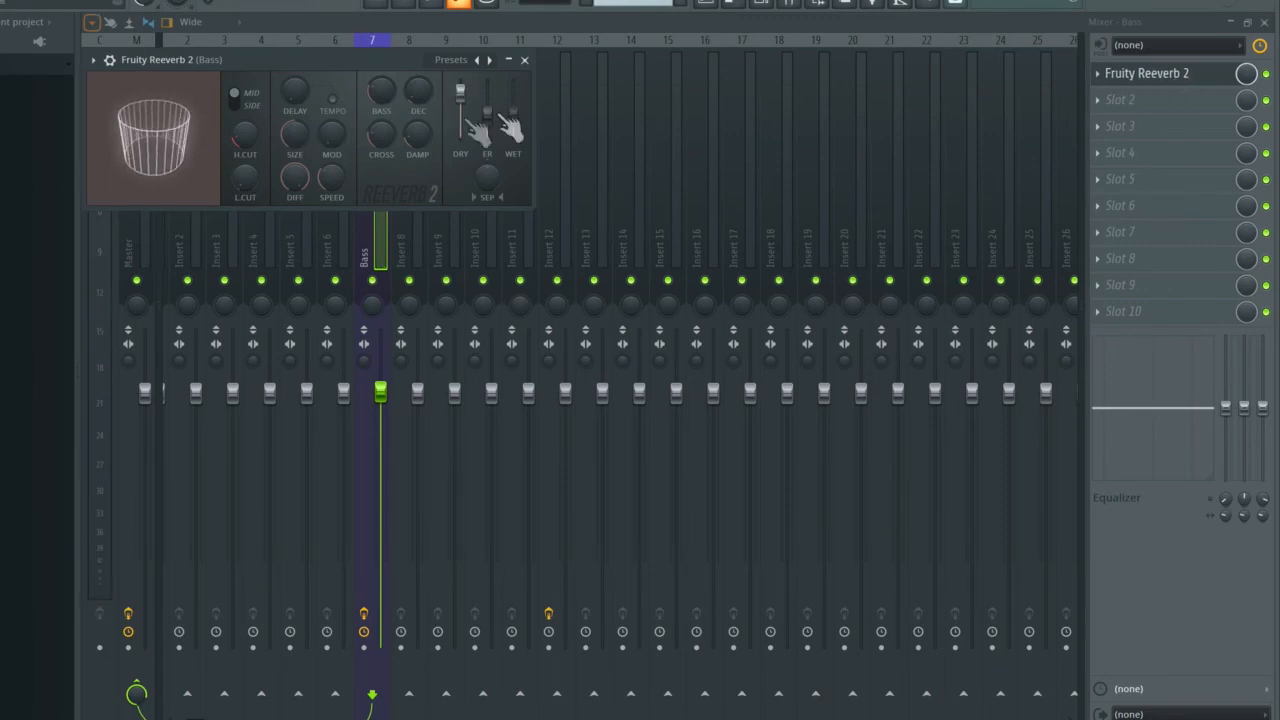
drag(515, 117, 515, 89)
click(524, 60)
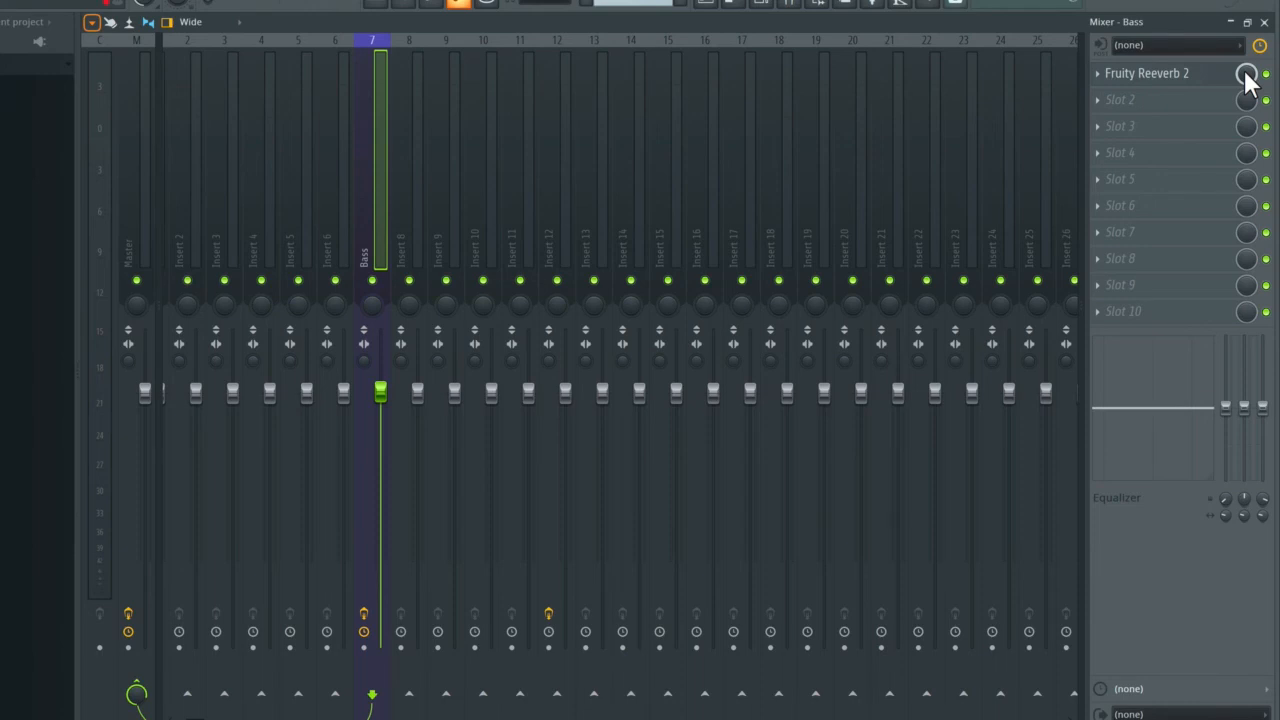
Step: Try the mix level of the Bass track's reverb slot, and switch the effect off and on again
mouse_move(1245, 73)
mouse_down()
mouse_move(1245, 165)
mouse_move(1248, 80)
mouse_up()
click(1266, 76)
click(1266, 76)
click(1266, 76)
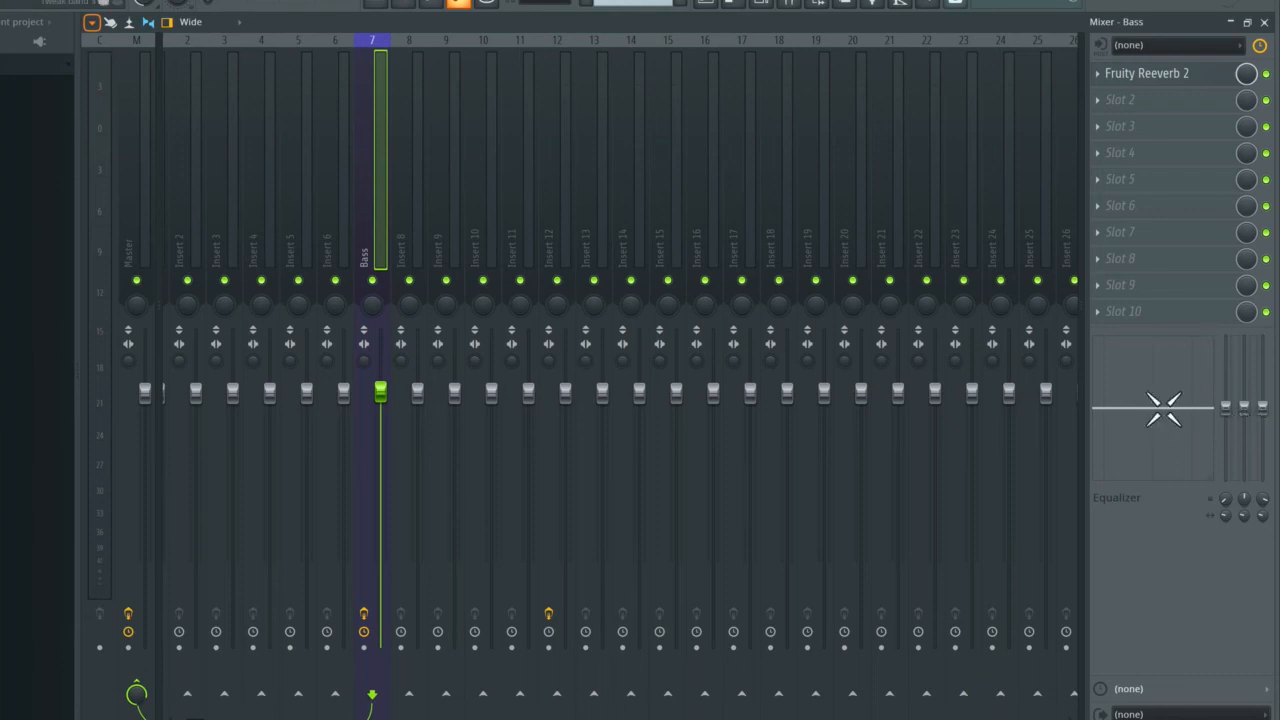
Step: Try boosting the mid band of the Bass track's equalizer by about 6.0 dB, and return it to flat
drag(1152, 408, 1166, 383)
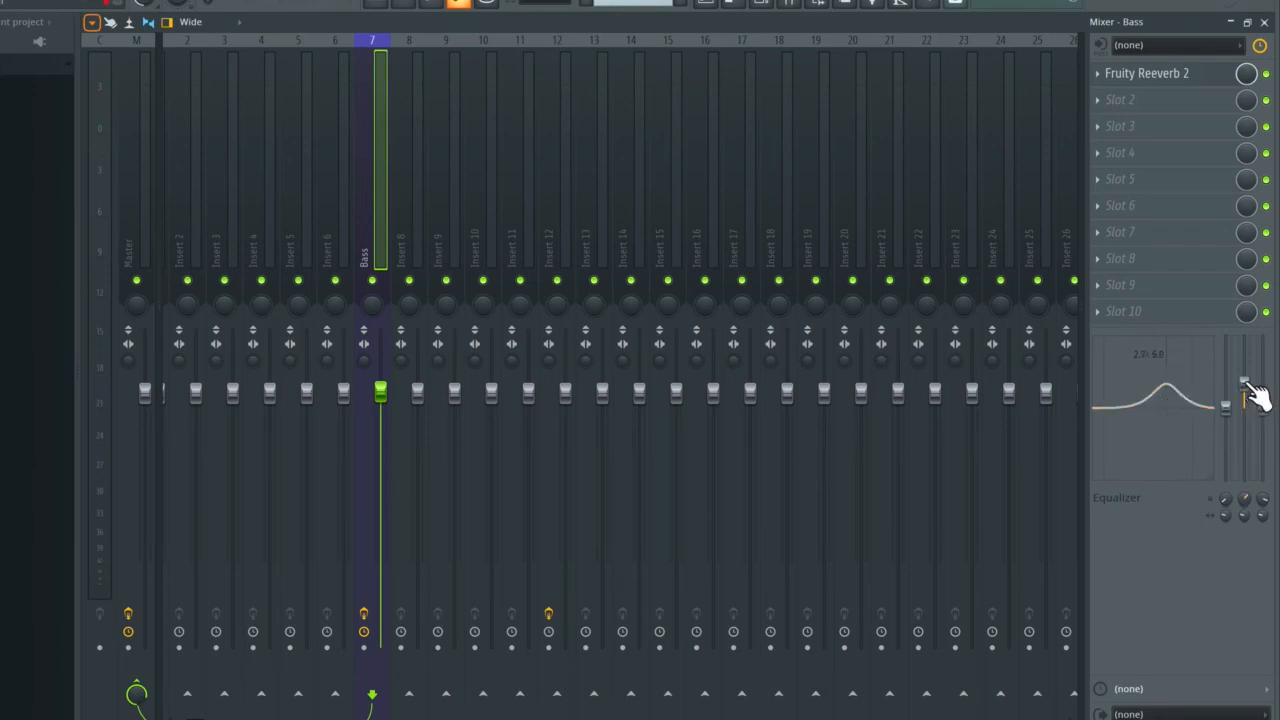
drag(1250, 387, 1249, 409)
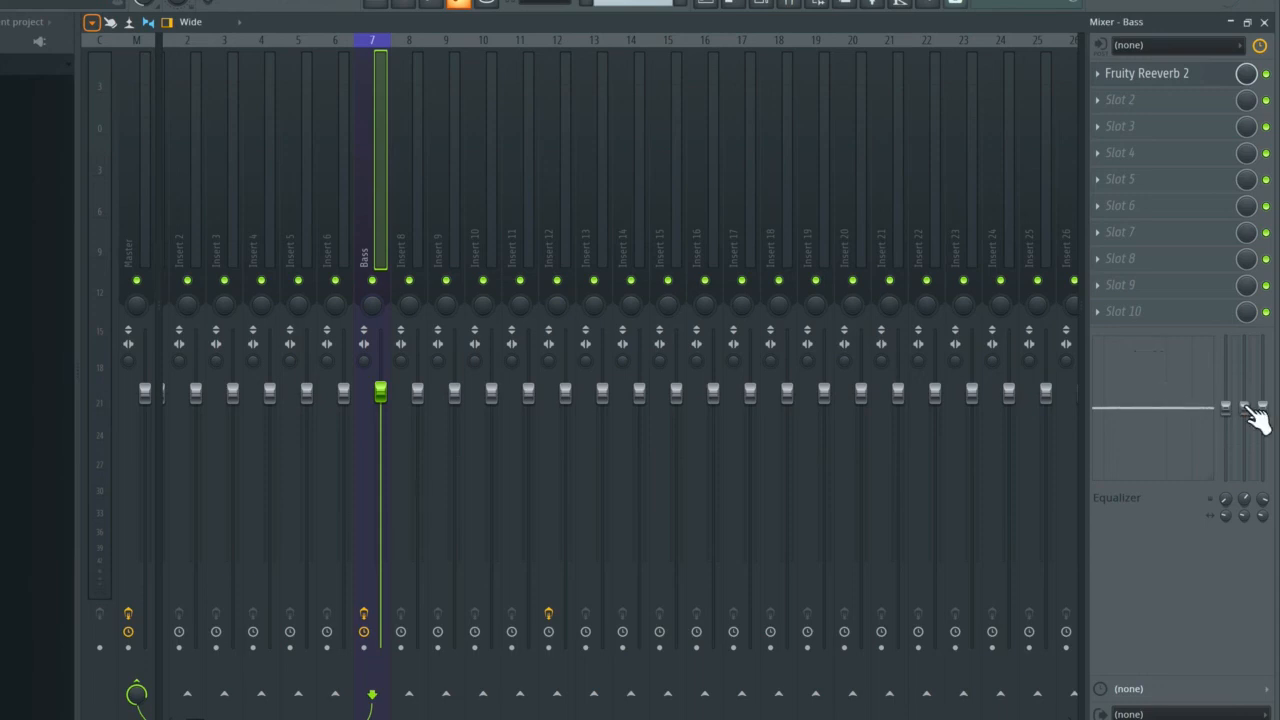